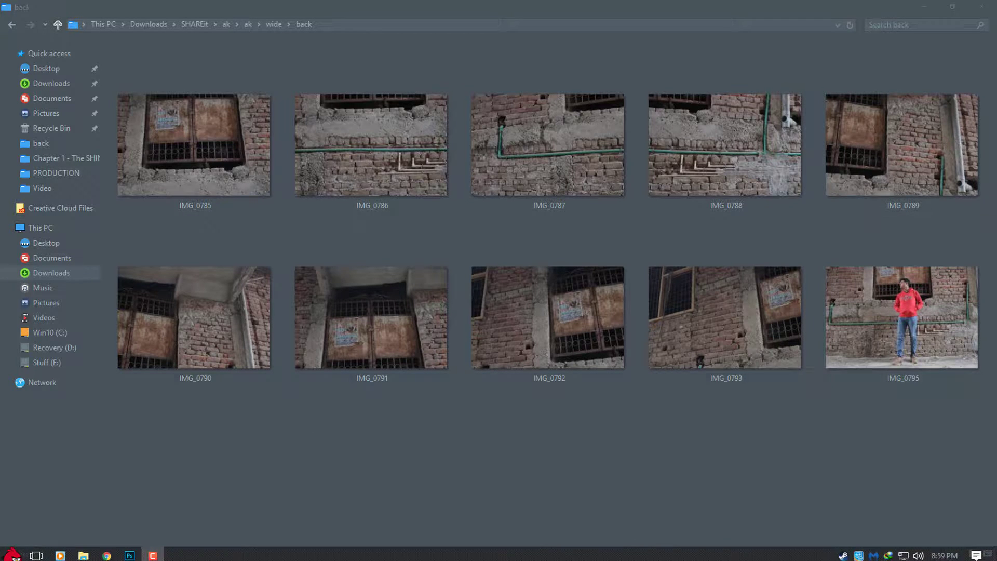
Start a Photomerge panorama from File > Automate in Photoshop.
left_click(130, 552)
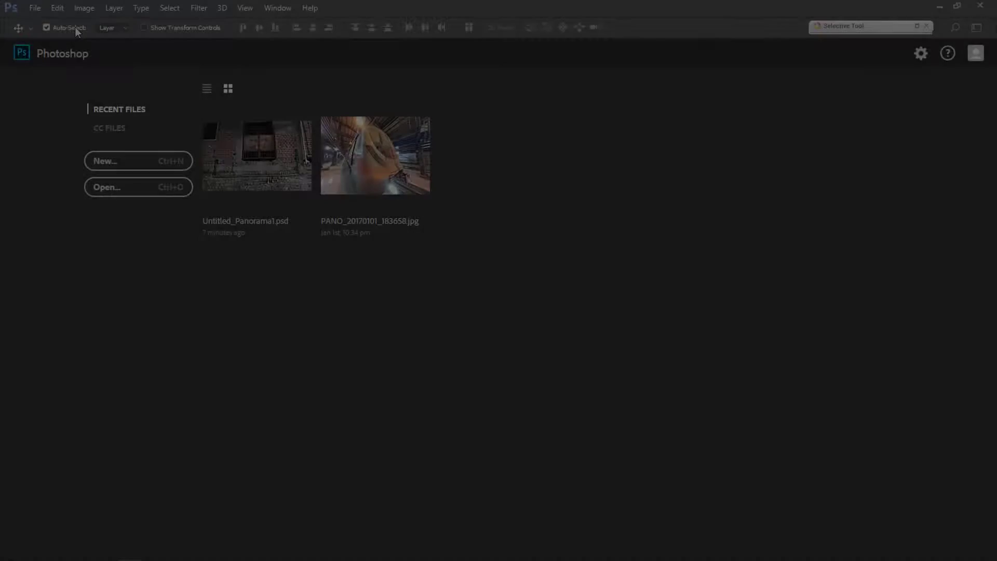
left_click(35, 8)
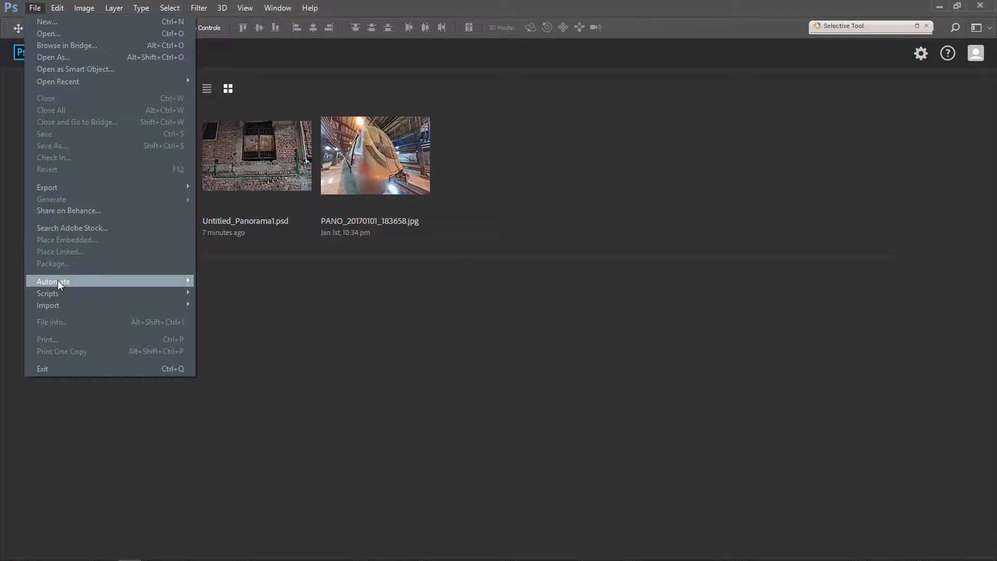
mouse_move(62, 281)
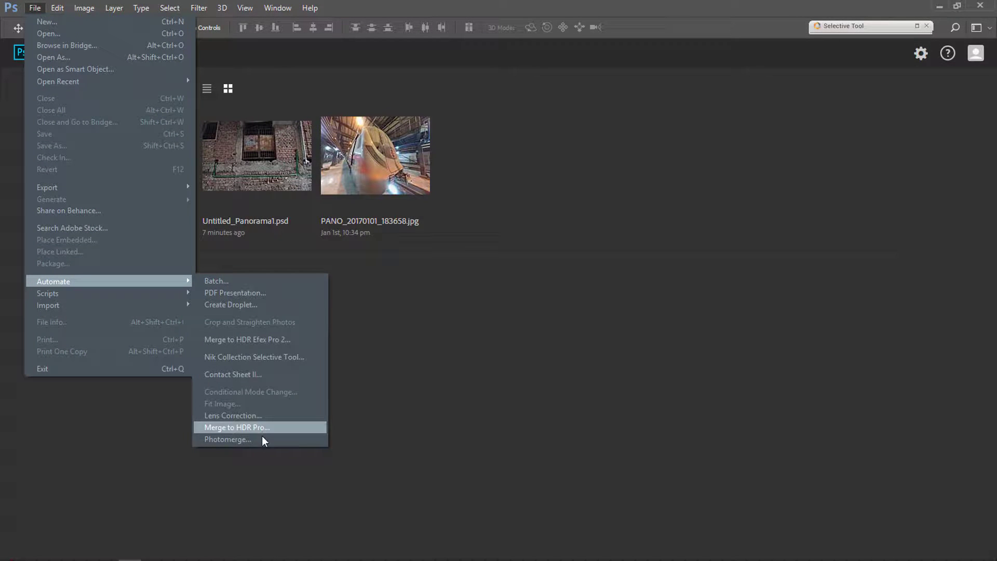
left_click(242, 439)
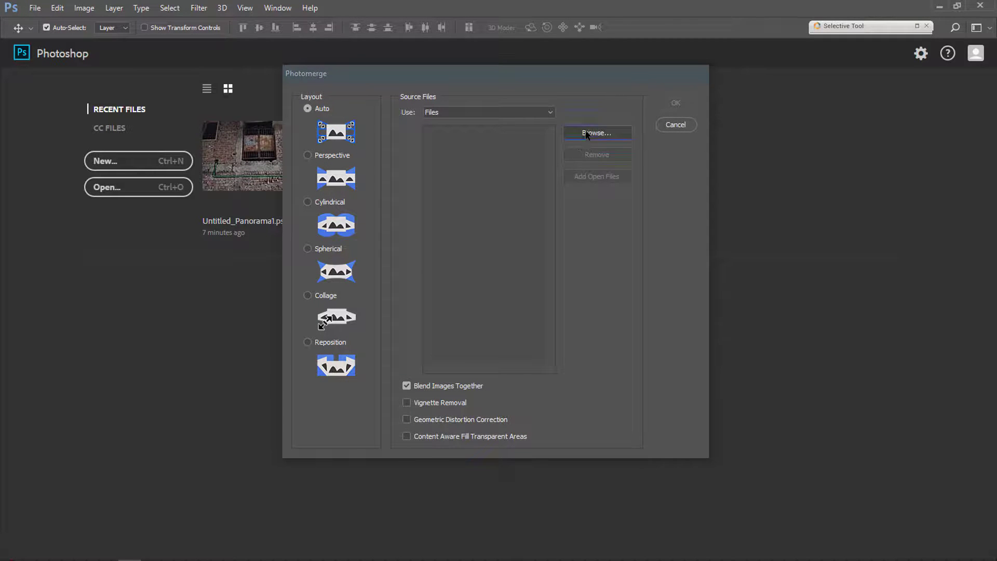
Load IMG_0785 through IMG_0790 from the back folder and merge them into a panorama.
left_click(587, 134)
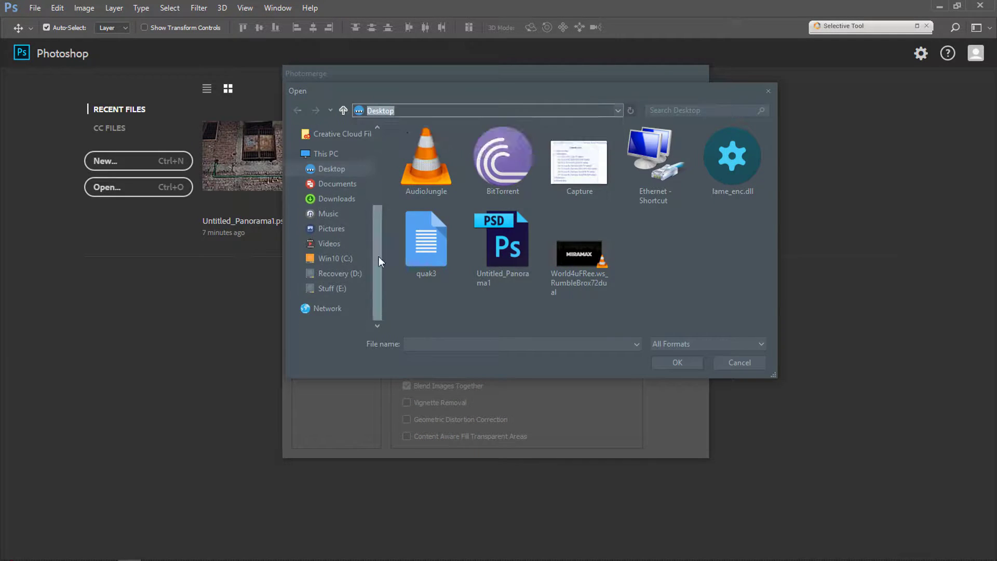
left_click(336, 198)
double_click(548, 266)
double_click(442, 151)
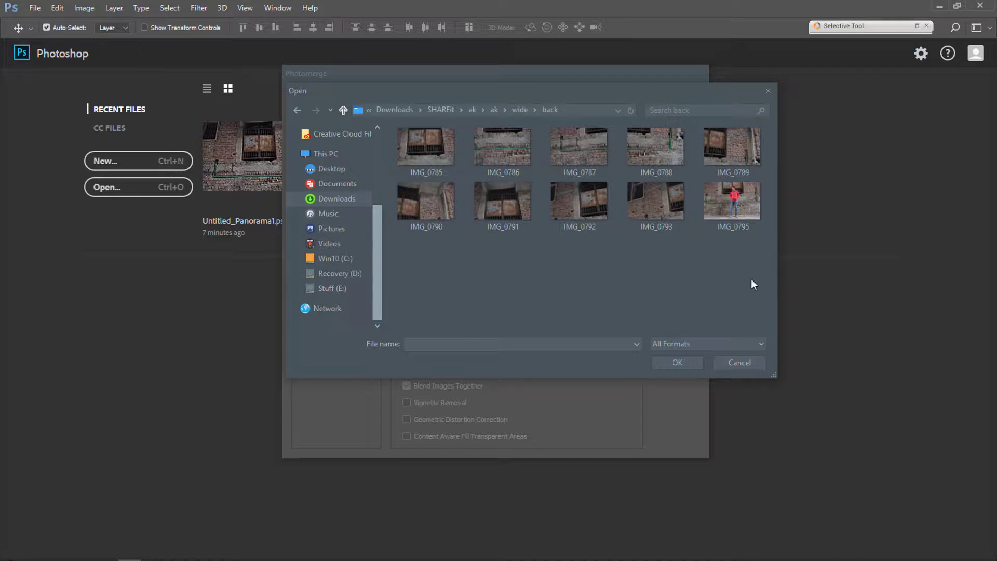
left_click(426, 200)
left_click(401, 145, "shift")
left_click(661, 359)
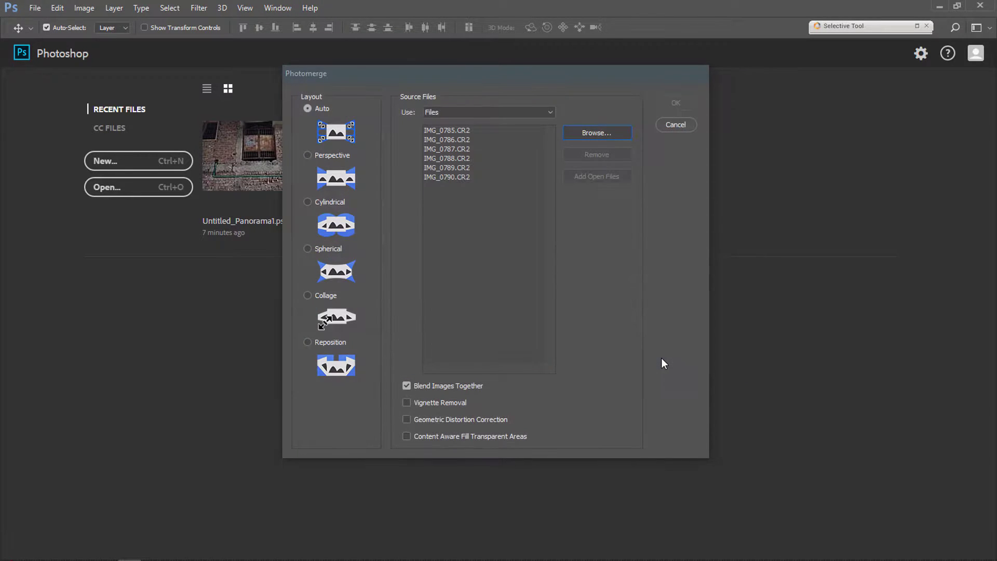
left_click(673, 105)
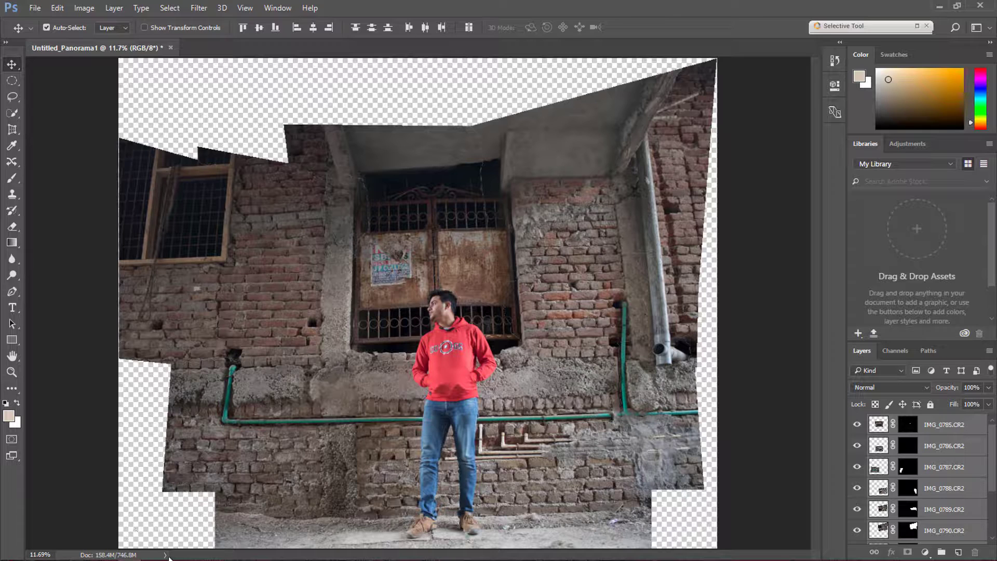
Flatten the panorama layers into a single Background layer.
right_click(936, 433)
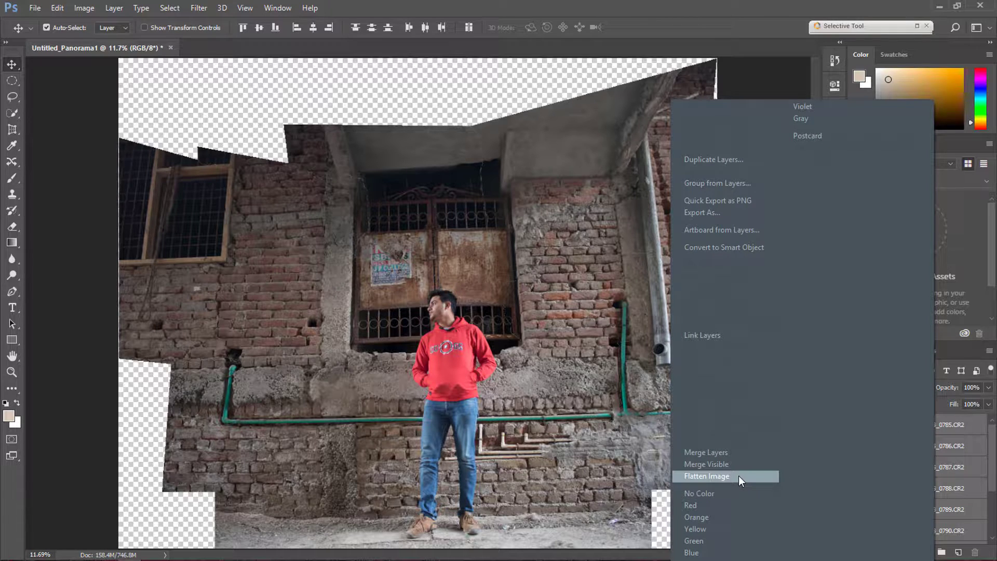
left_click(738, 476)
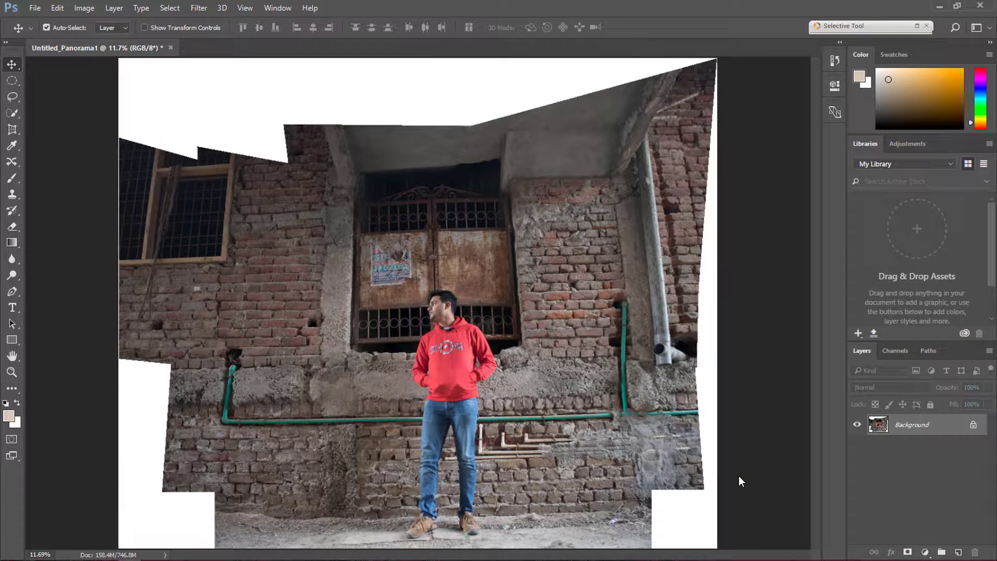
key("c")
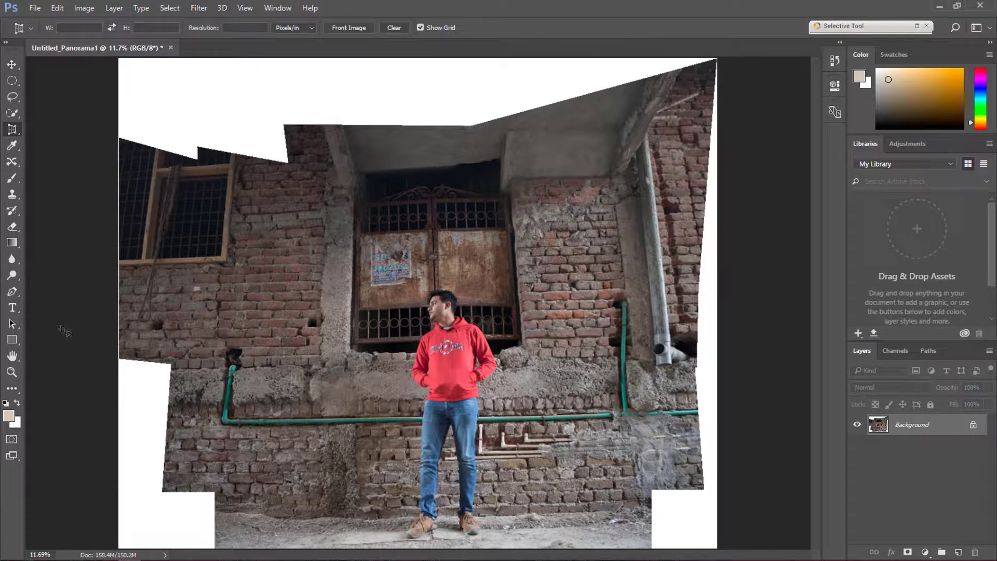
left_click(12, 195)
left_click_drag(12, 195, 42, 193)
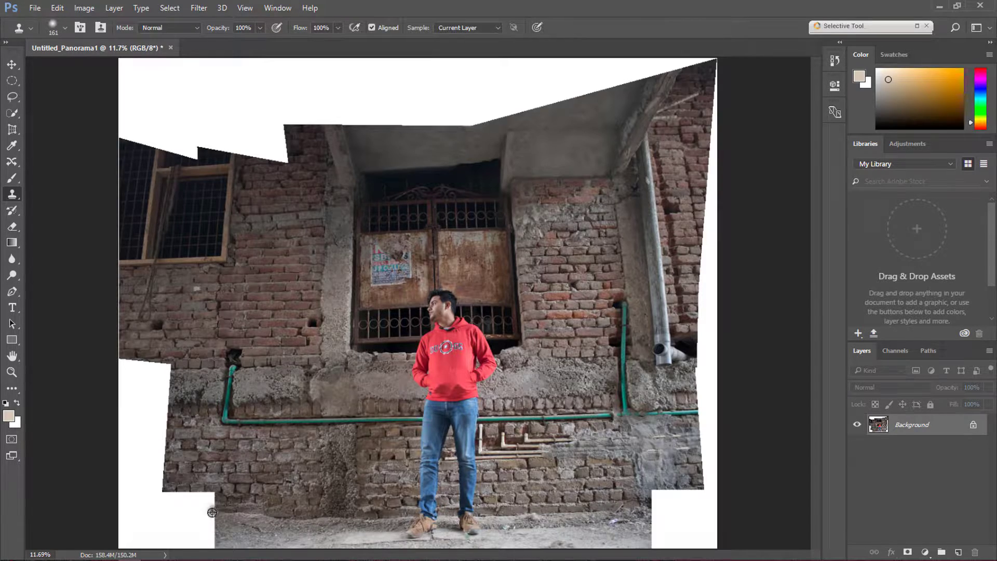
Clone wall texture into the white notch on the left edge.
scroll(212, 512, "up", 6)
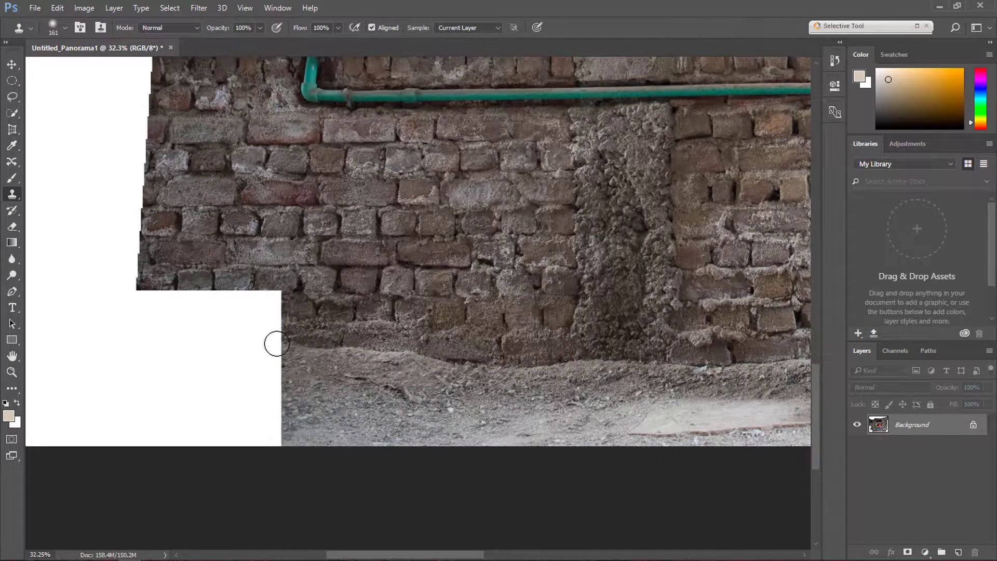
mouse_move(271, 341)
left_mouse_down()
mouse_move(279, 363)
mouse_move(280, 442)
mouse_move(258, 368)
mouse_move(264, 431)
mouse_move(217, 402)
mouse_move(218, 383)
mouse_move(258, 359)
mouse_move(218, 343)
mouse_move(258, 342)
mouse_move(282, 325)
mouse_move(275, 294)
mouse_move(209, 301)
left_mouse_up()
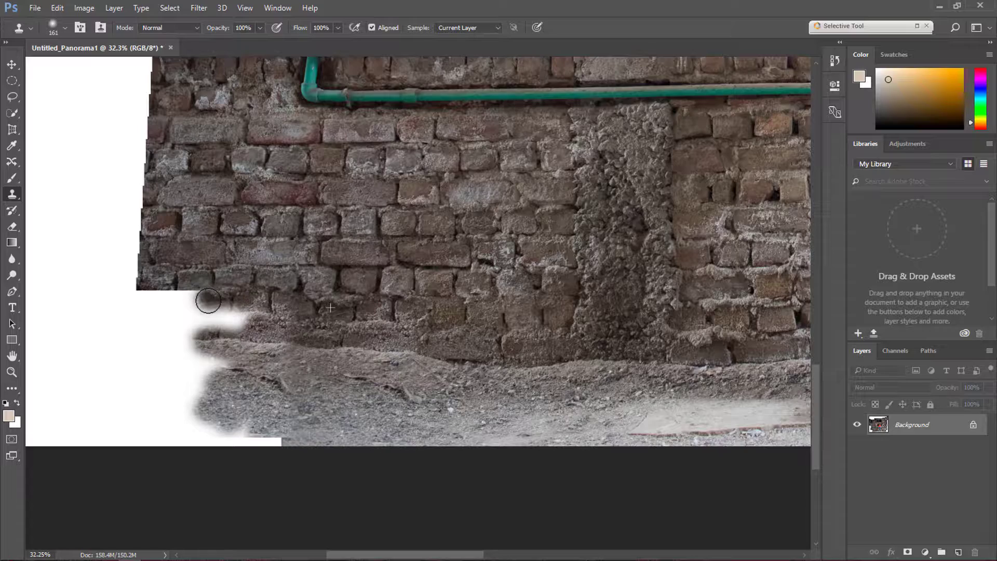
key("ctrl+z")
left_click(225, 244, "alt")
left_click_drag(270, 312, 57, 233)
left_click_drag(57, 234, 156, 338)
mouse_move(255, 276)
left_mouse_down()
mouse_move(174, 279)
mouse_move(244, 347)
mouse_move(156, 374)
left_mouse_up()
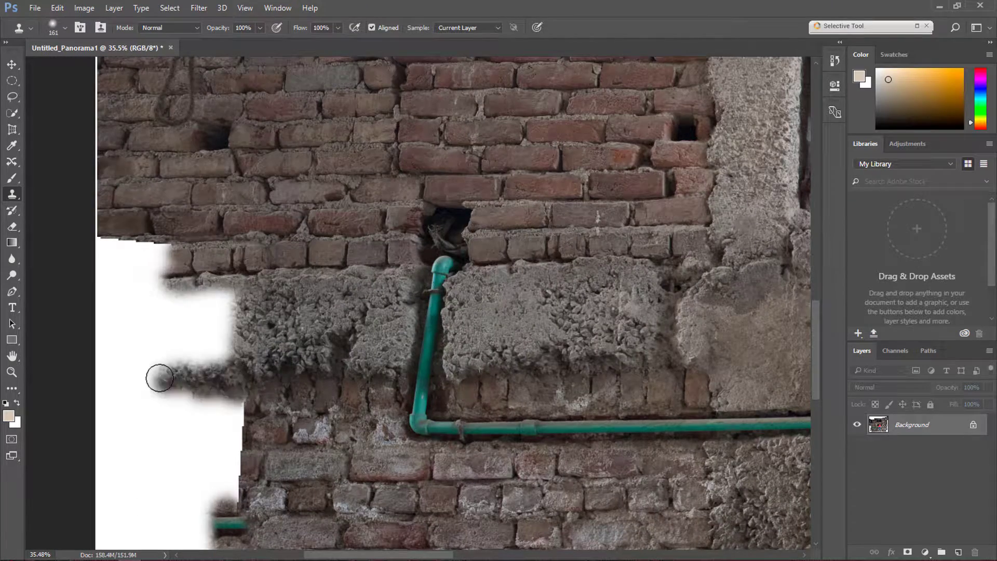
left_click_drag(156, 374, 140, 312)
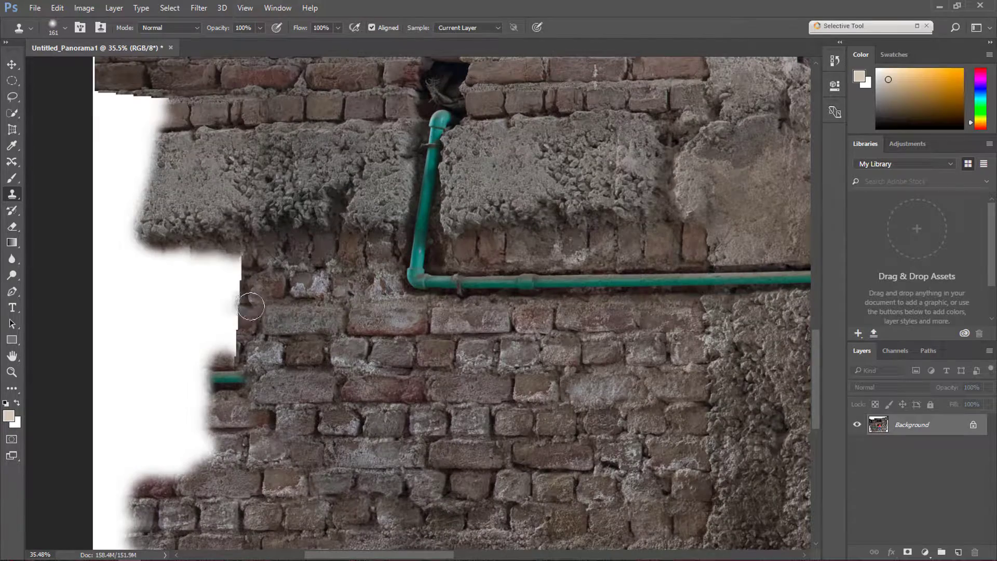
mouse_move(251, 307)
left_mouse_down()
mouse_move(171, 332)
mouse_move(120, 405)
left_mouse_up()
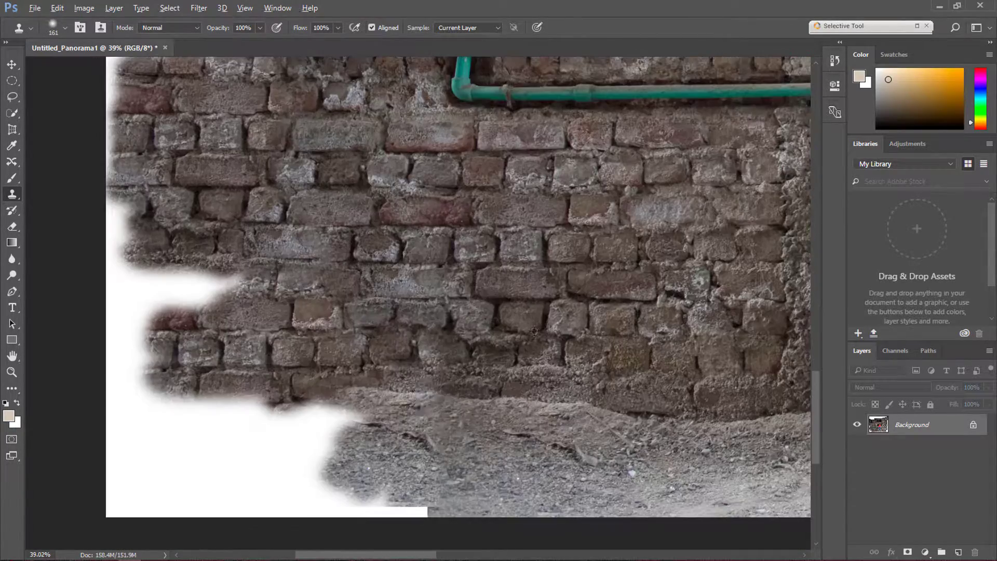
Fill the bottom-left and lower-left gaps with ground and wall texture, healing the bottom seam.
mouse_move(433, 394)
left_mouse_down()
mouse_move(291, 405)
mouse_move(135, 442)
mouse_move(364, 478)
left_mouse_up()
key("j")
mouse_move(442, 462)
left_mouse_down()
mouse_move(420, 481)
mouse_move(134, 479)
left_mouse_up()
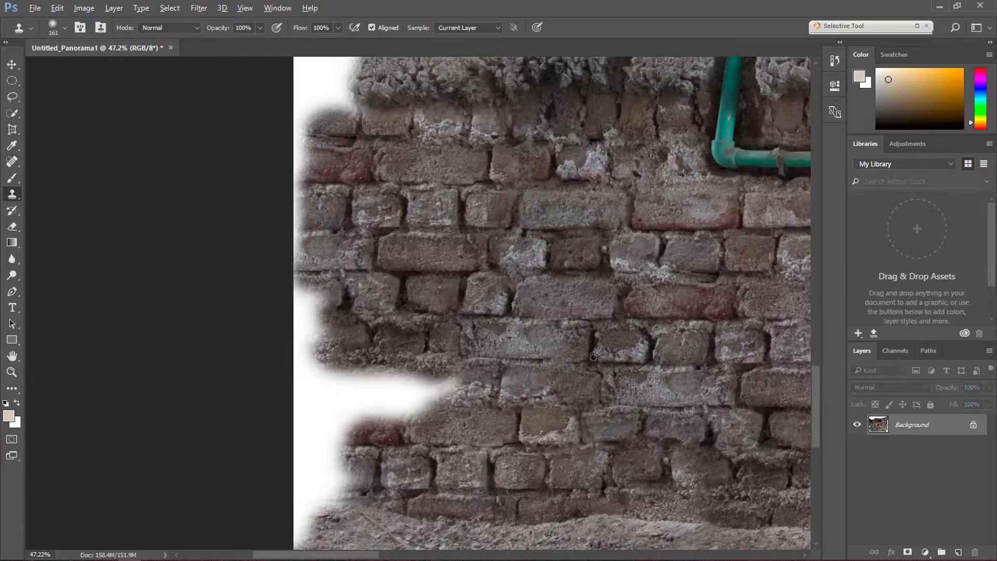
mouse_move(446, 394)
left_mouse_down()
mouse_move(405, 395)
mouse_move(446, 353)
left_mouse_up()
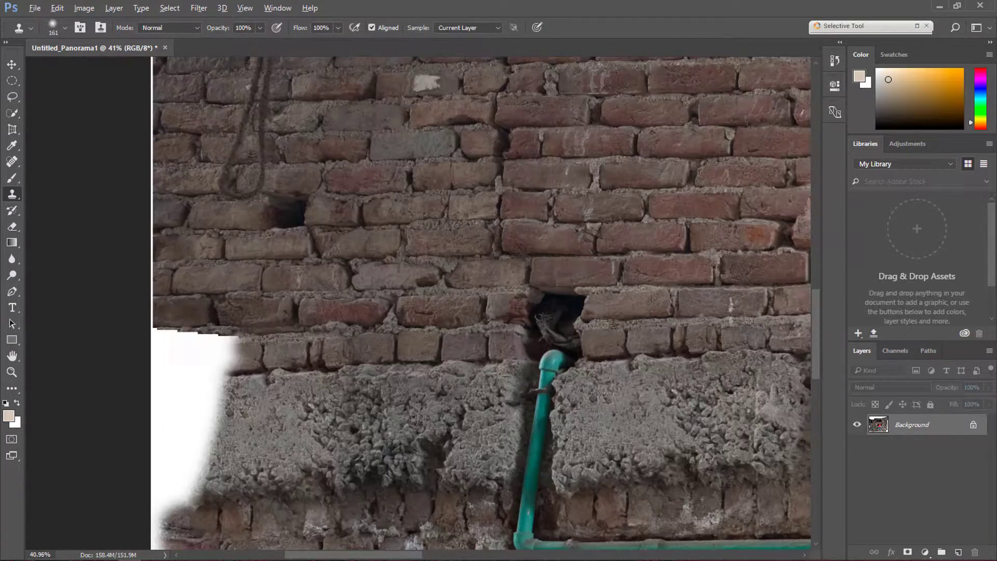
left_click_drag(289, 329, 205, 379)
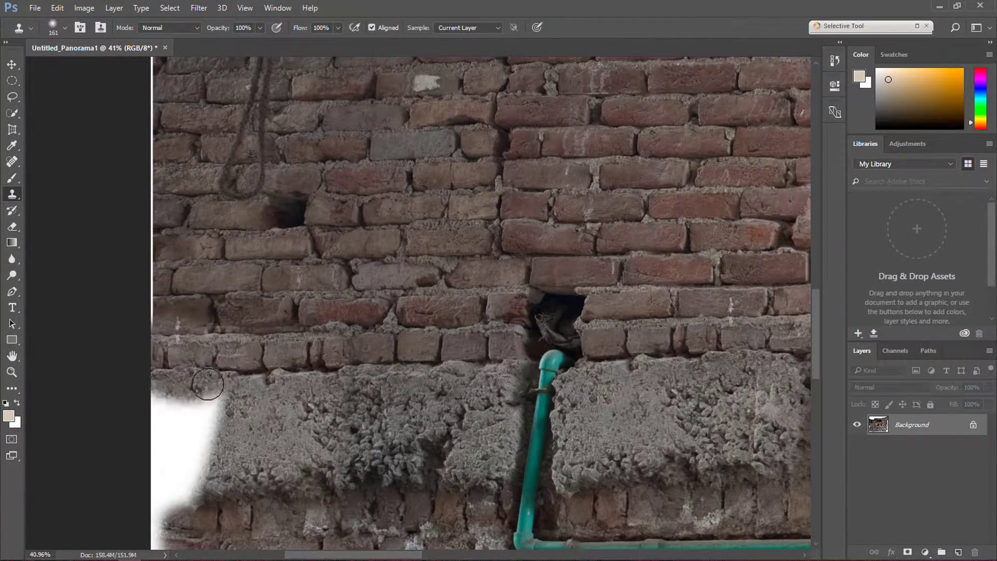
left_click_drag(205, 378, 197, 499)
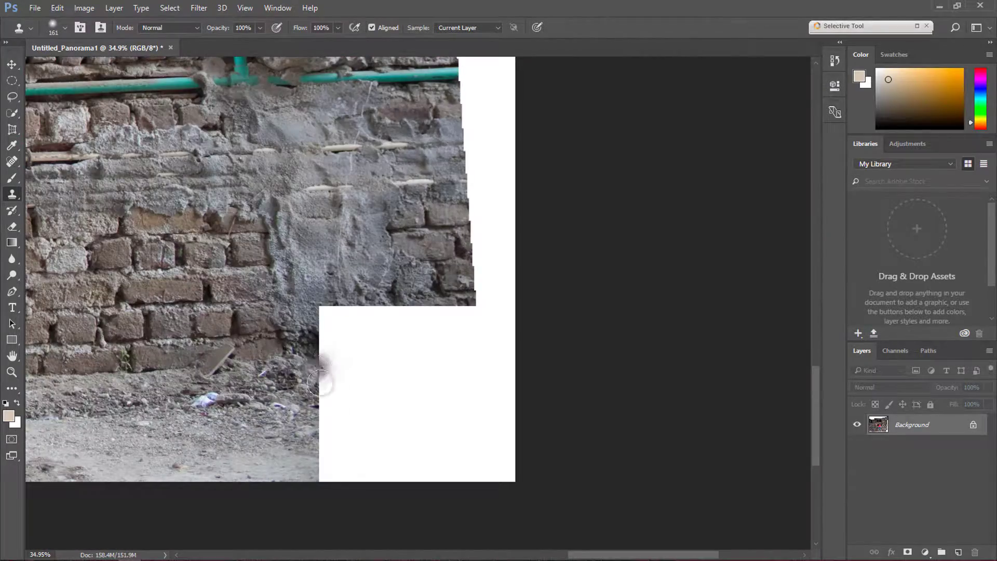
mouse_move(321, 383)
left_mouse_down()
mouse_move(473, 361)
mouse_move(415, 372)
mouse_move(350, 362)
mouse_move(480, 420)
mouse_move(333, 447)
left_mouse_up()
Clone wall texture over the white notch and strip along the right edge.
mouse_move(327, 332)
left_mouse_down()
mouse_move(405, 325)
mouse_move(332, 296)
mouse_move(468, 221)
mouse_move(457, 262)
mouse_move(547, 343)
left_mouse_up()
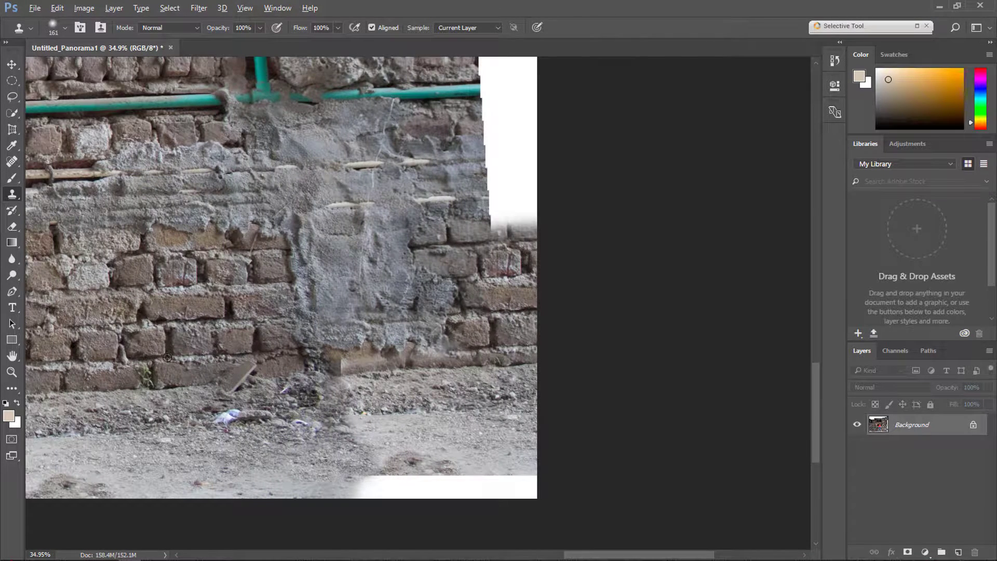
left_click_drag(617, 352, 527, 465)
mouse_move(421, 342)
left_mouse_down()
mouse_move(402, 319)
mouse_move(411, 208)
left_mouse_up()
scroll(411, 208, "up", 3)
left_click_drag(374, 364, 436, 207)
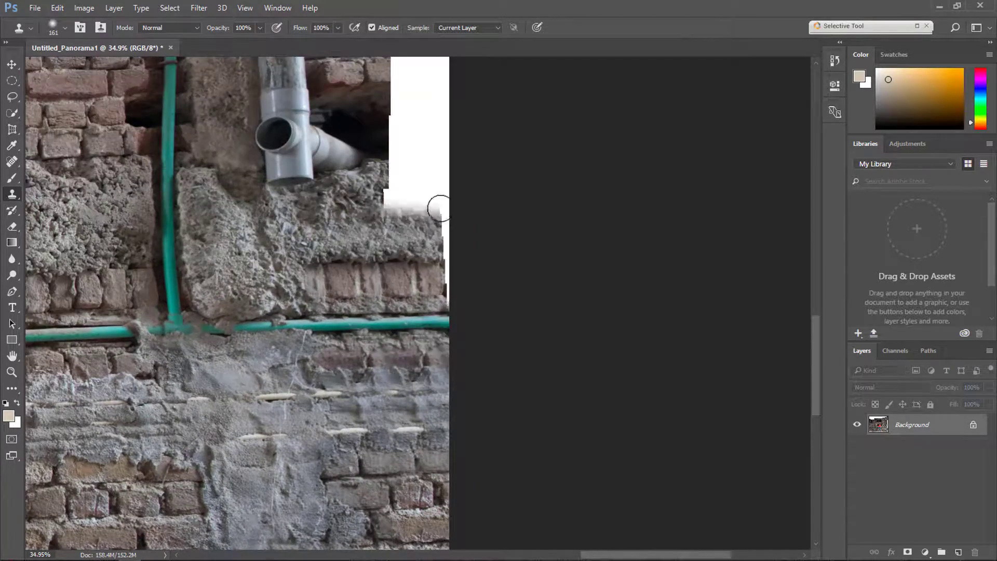
scroll(437, 208, "up", 3)
mouse_move(364, 249)
left_mouse_down()
mouse_move(395, 260)
mouse_move(390, 277)
left_mouse_up()
scroll(389, 277, "up", 1)
scroll(408, 285, "up", 6)
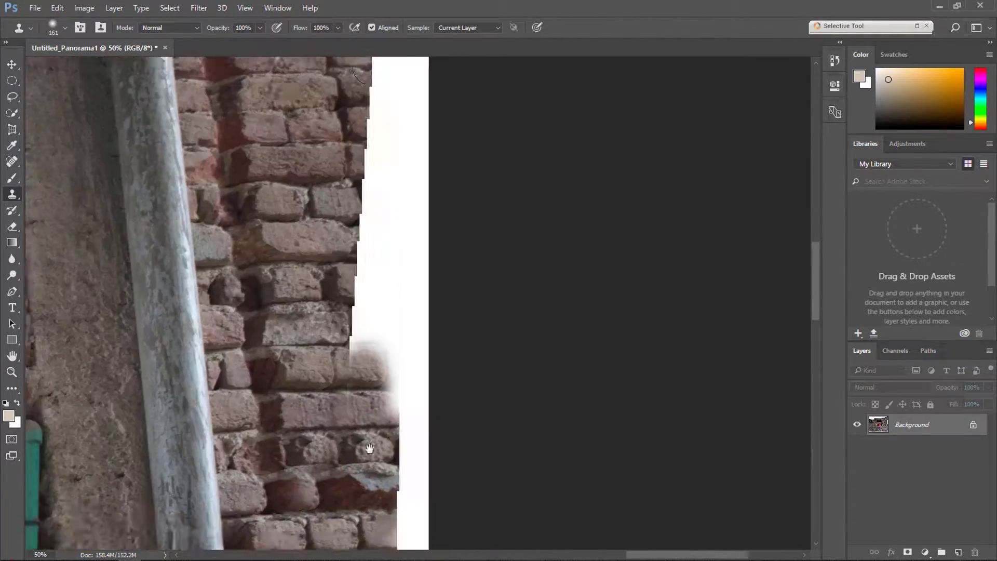
scroll(670, 91, "down", 1)
Crop to a 16:9 frame running from just below the white top gap down to the feet.
key("ctrl+0")
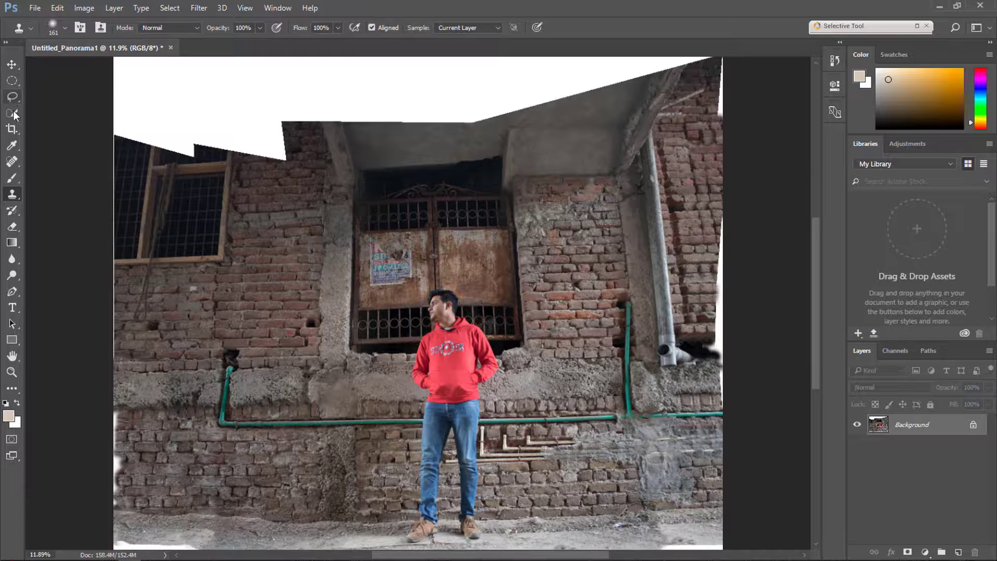
left_click(12, 130)
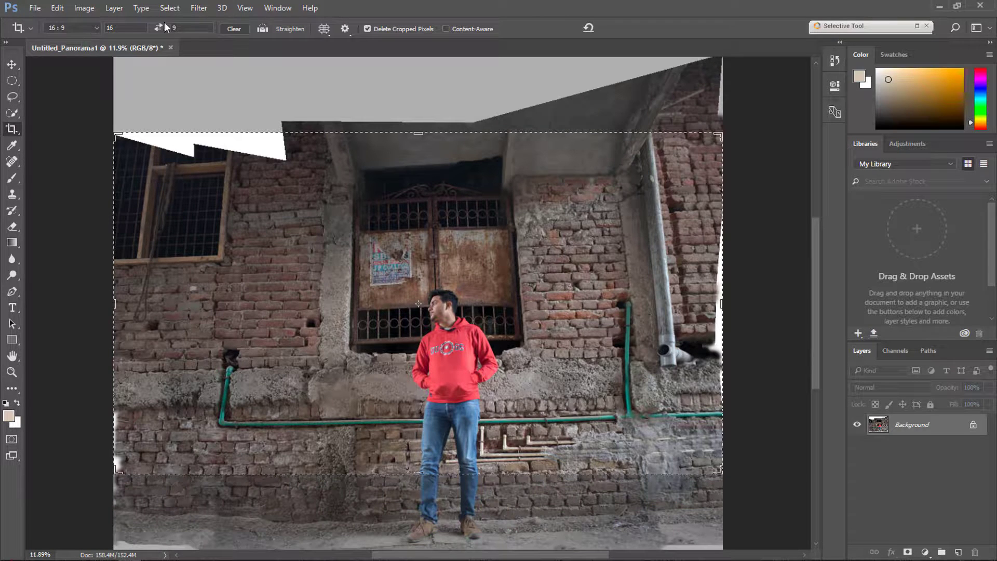
left_click_drag(113, 134, 116, 152)
scroll(300, 220, "down", 4)
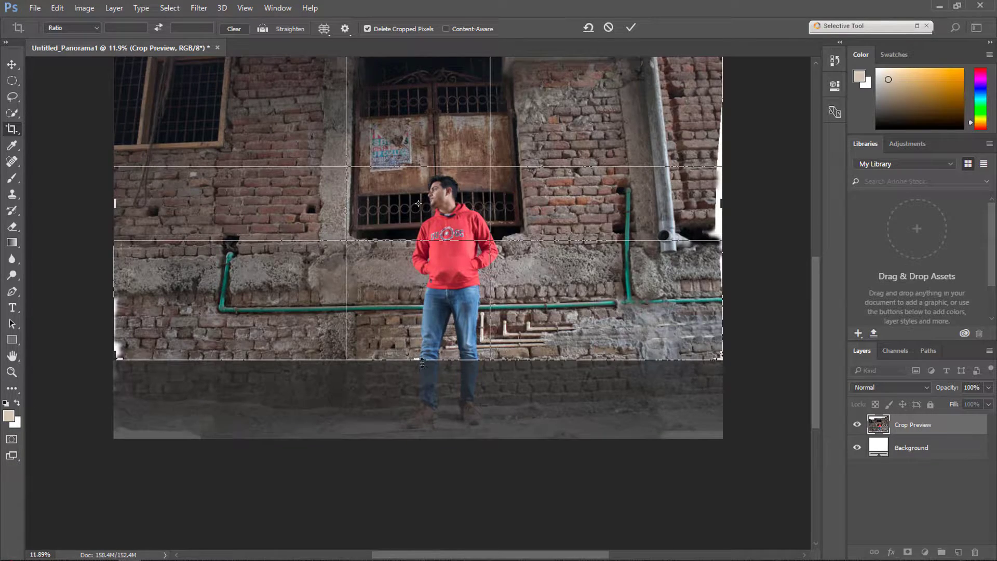
left_click_drag(421, 362, 427, 401)
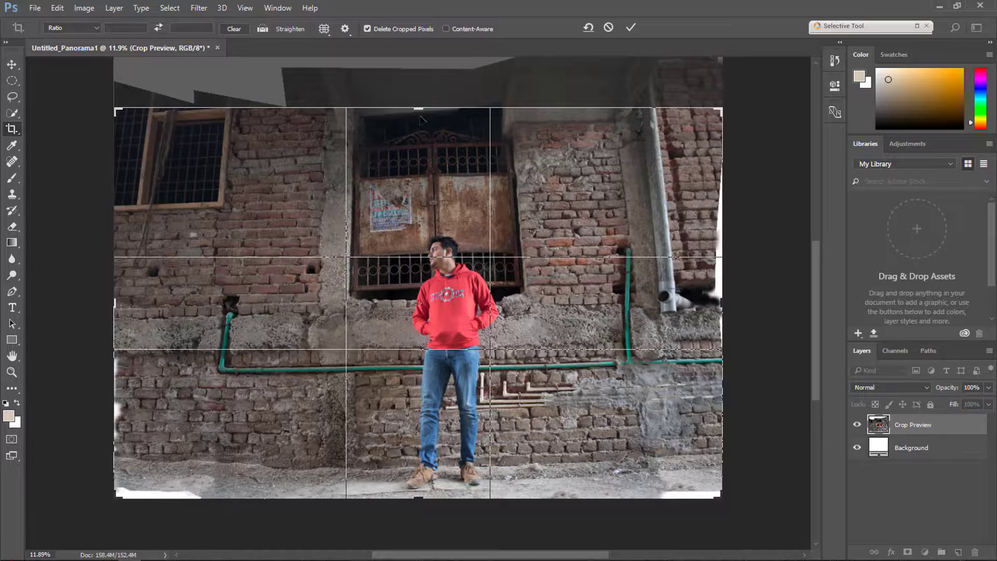
left_click_drag(424, 107, 422, 111)
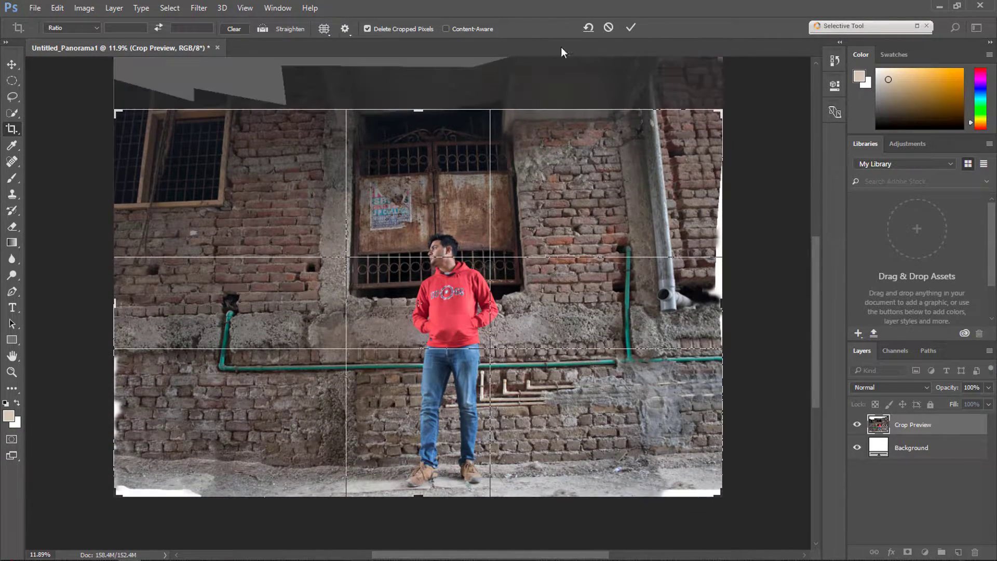
left_click(628, 27)
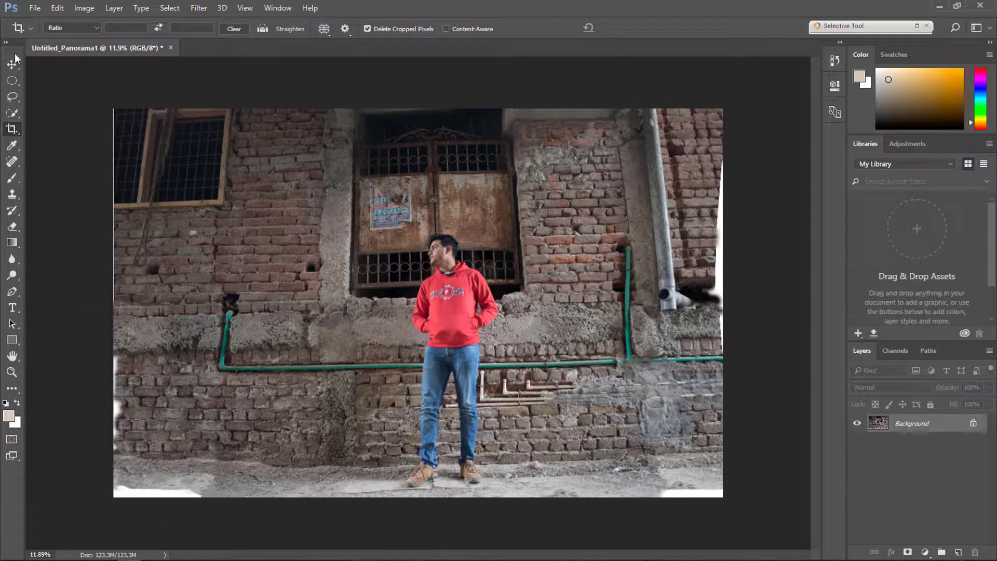
Clone ground texture over the white patch at the bottom edge.
key("l")
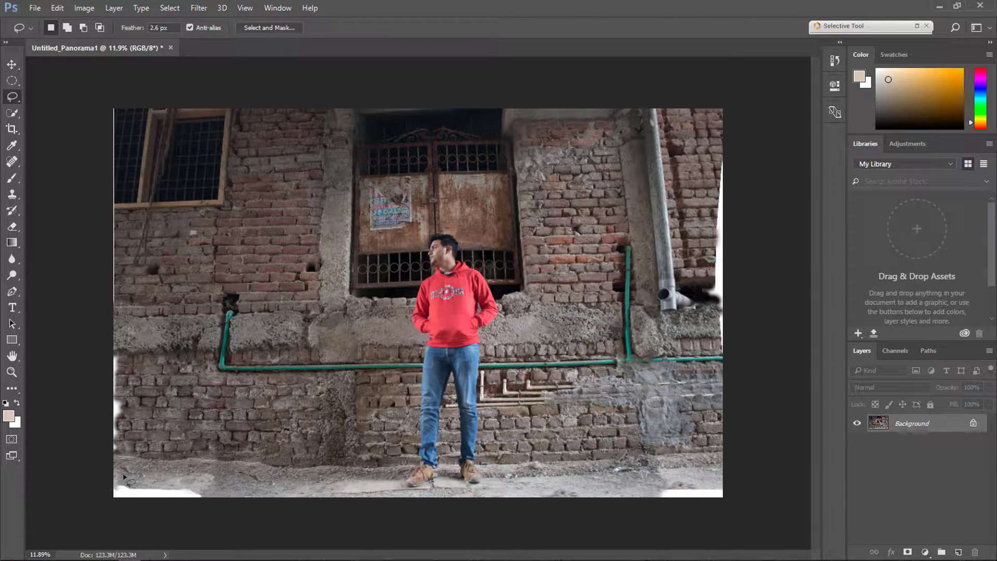
left_click(12, 194)
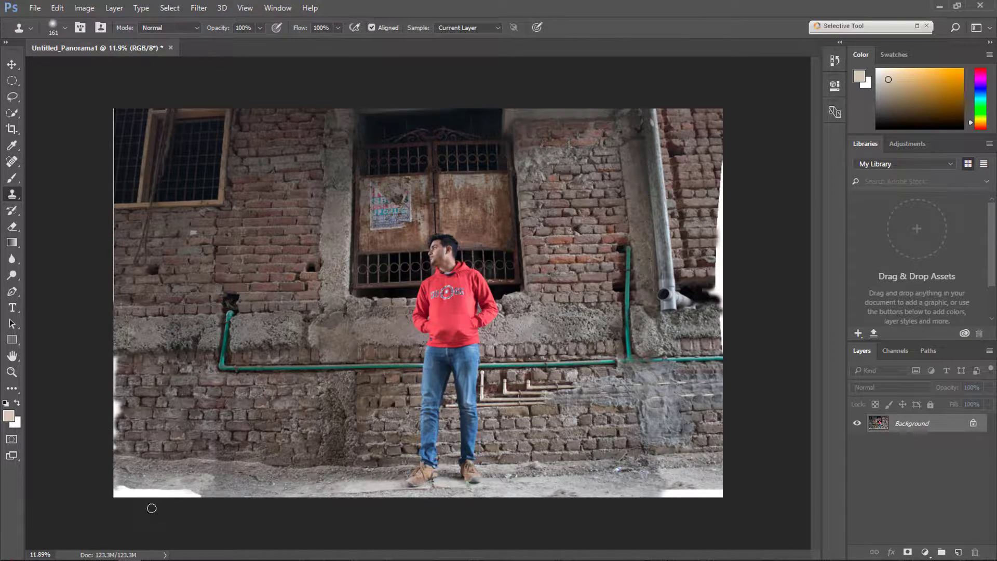
scroll(159, 524, "up", 2)
scroll(181, 501, "up", 2)
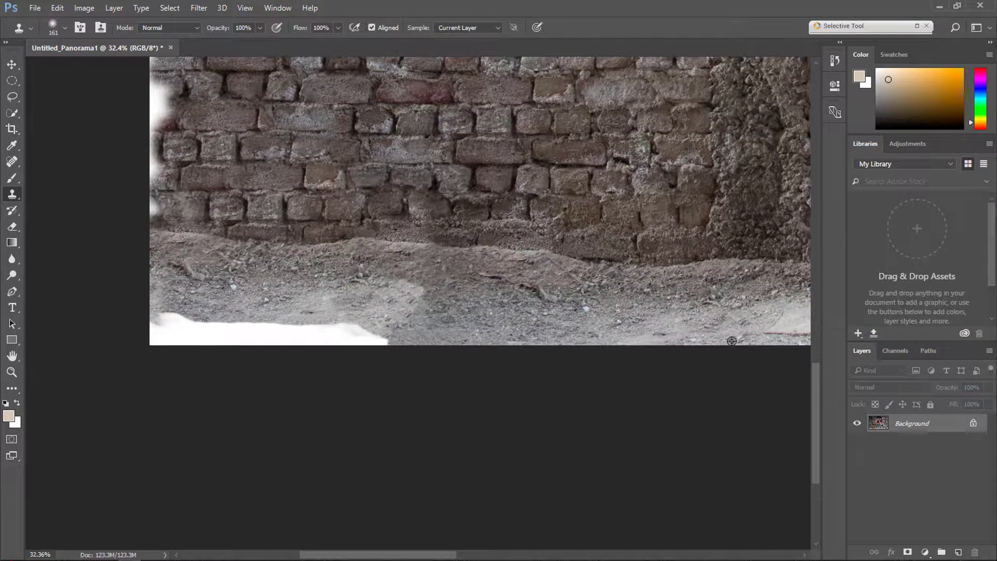
left_click(732, 341, "alt")
mouse_move(415, 340)
left_mouse_down()
mouse_move(381, 338)
mouse_move(377, 351)
mouse_move(372, 338)
mouse_move(467, 339)
mouse_move(392, 348)
mouse_move(349, 333)
mouse_move(305, 345)
left_mouse_up()
Cover the right-edge white gaps with wall and pipe texture using a halved brush.
scroll(305, 345, "up", 4)
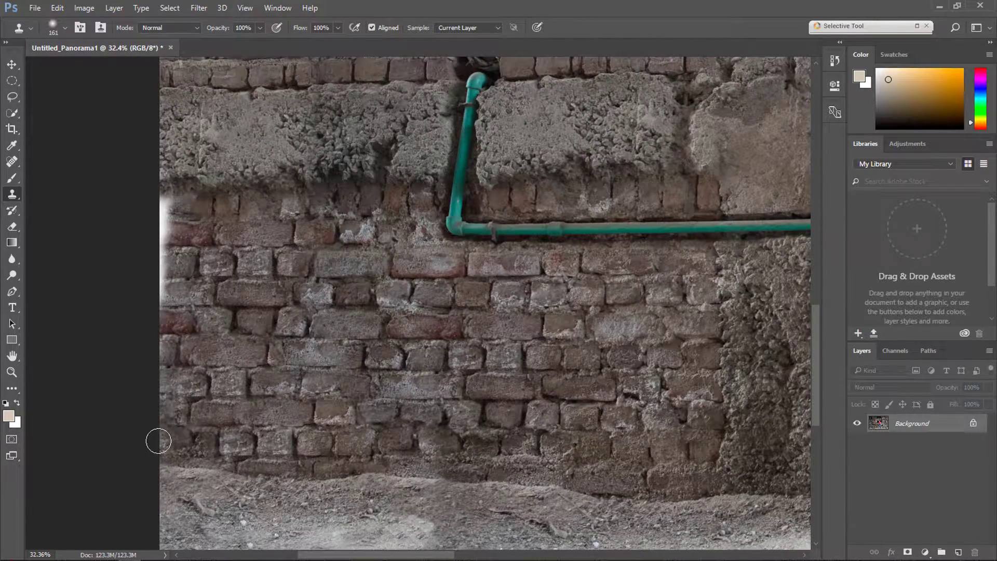
scroll(159, 441, "up", 10)
key("ctrl+0")
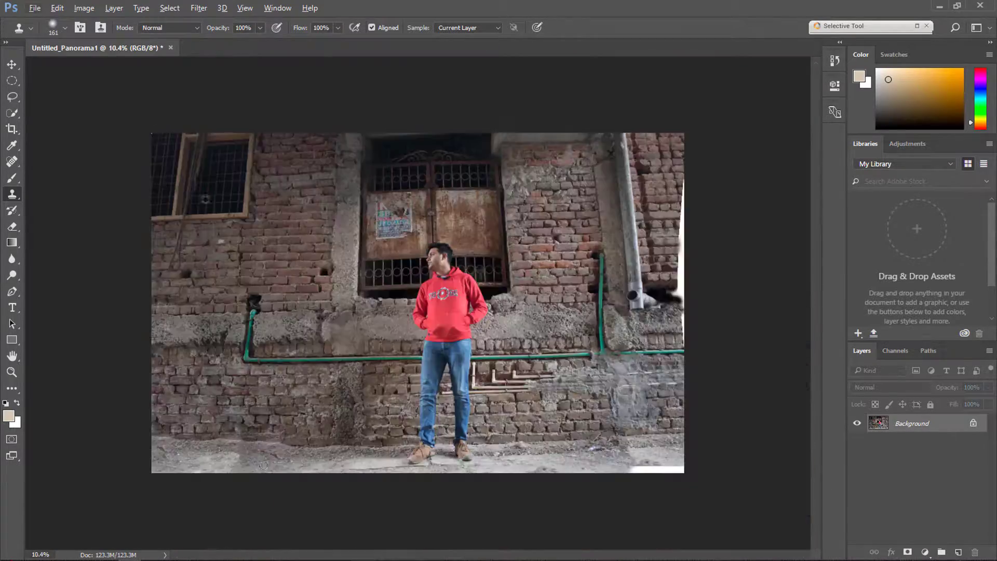
scroll(263, 465, "up", 5)
scroll(330, 272, "up", 3)
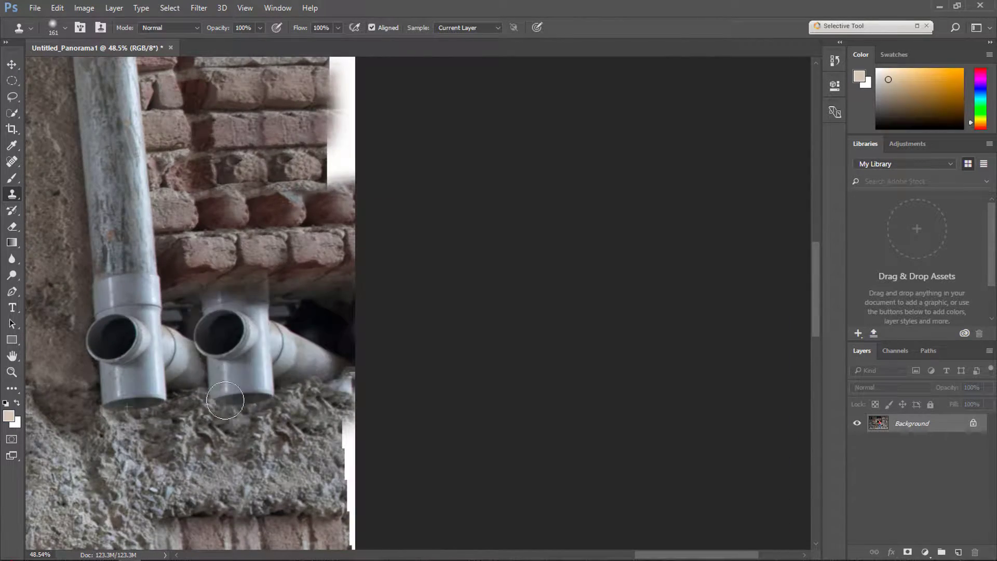
scroll(361, 414, "up", 3)
left_click_drag(361, 414, 325, 345)
key("ctrl+0")
scroll(178, 325, "up", 6)
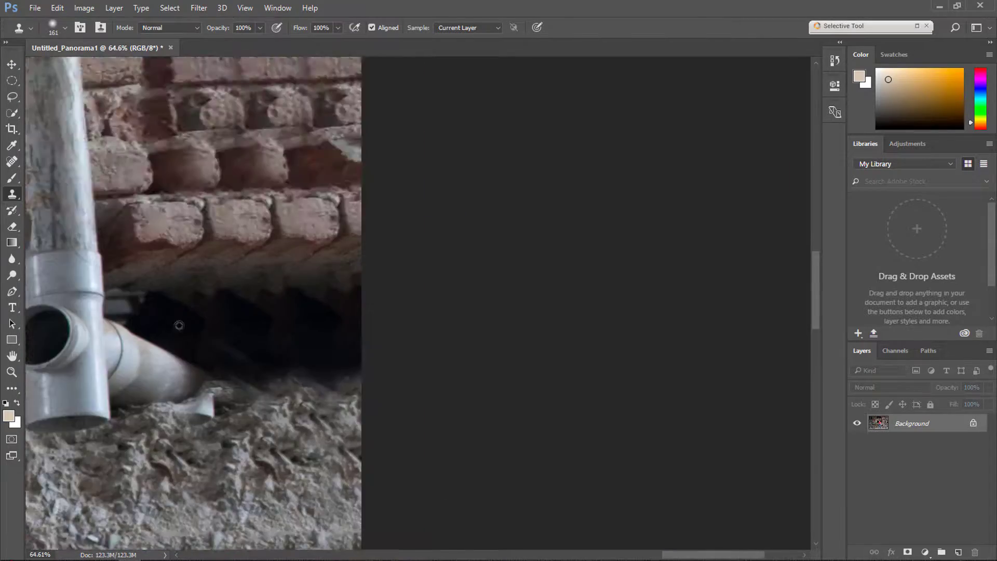
scroll(179, 325, "up", 4)
key("bracketleft")
key("bracketleft")
key("bracketleft")
key("bracketleft")
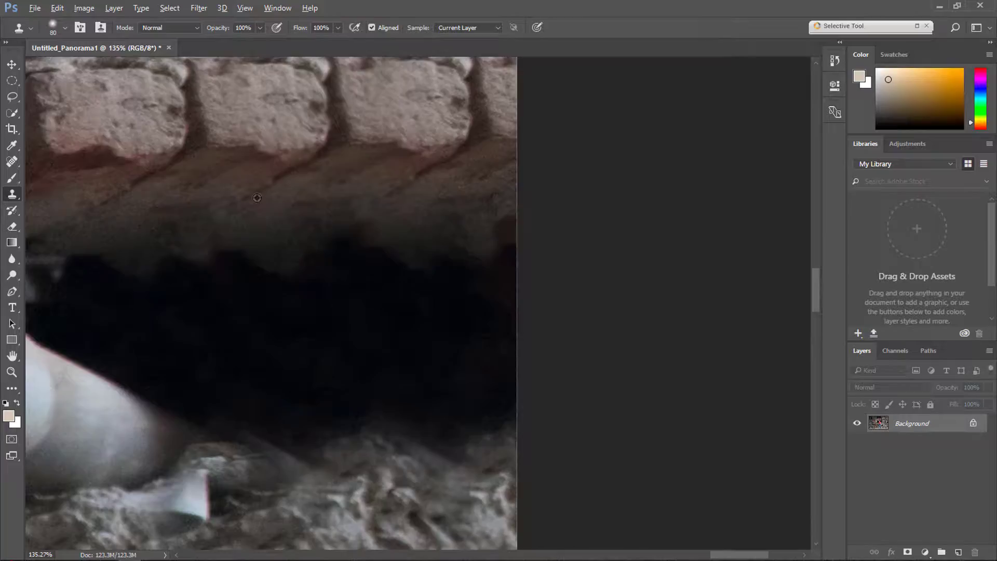
scroll(257, 197, "down", 8)
scroll(412, 355, "up", 5)
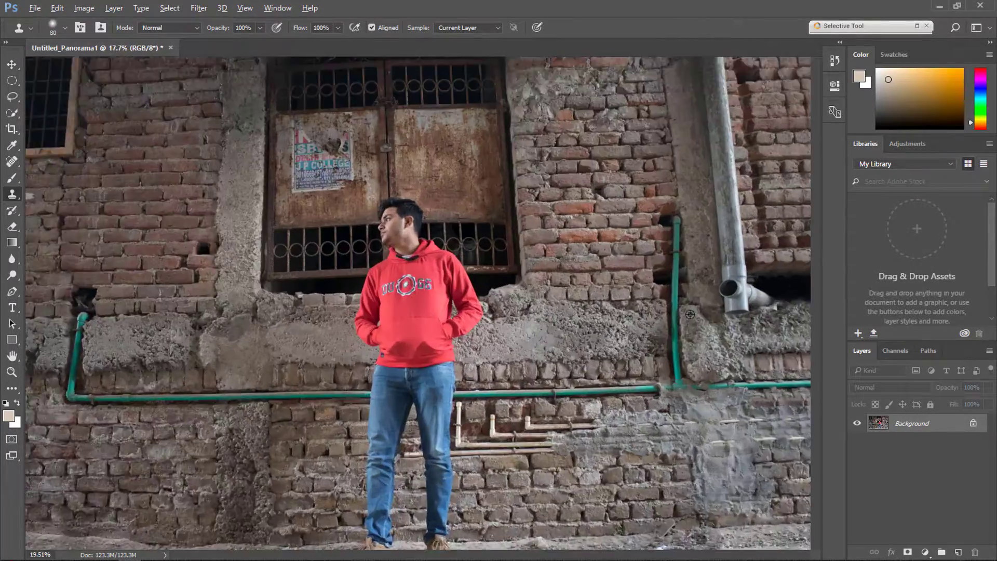
scroll(749, 292, "down", 3)
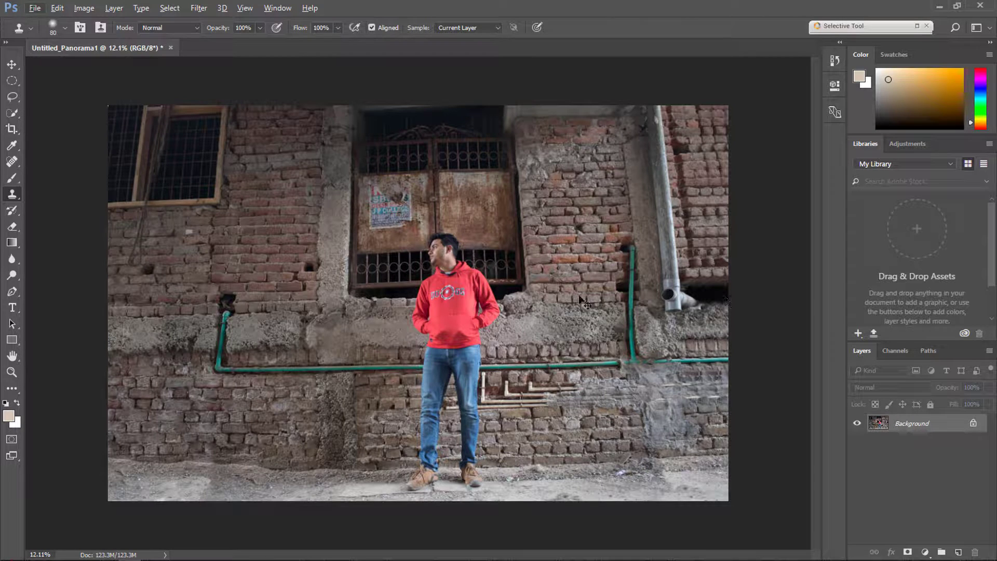
Save over Untitled_Panorama1.psd on the Desktop, then open the Camera Raw Filter.
key("ctrl+s")
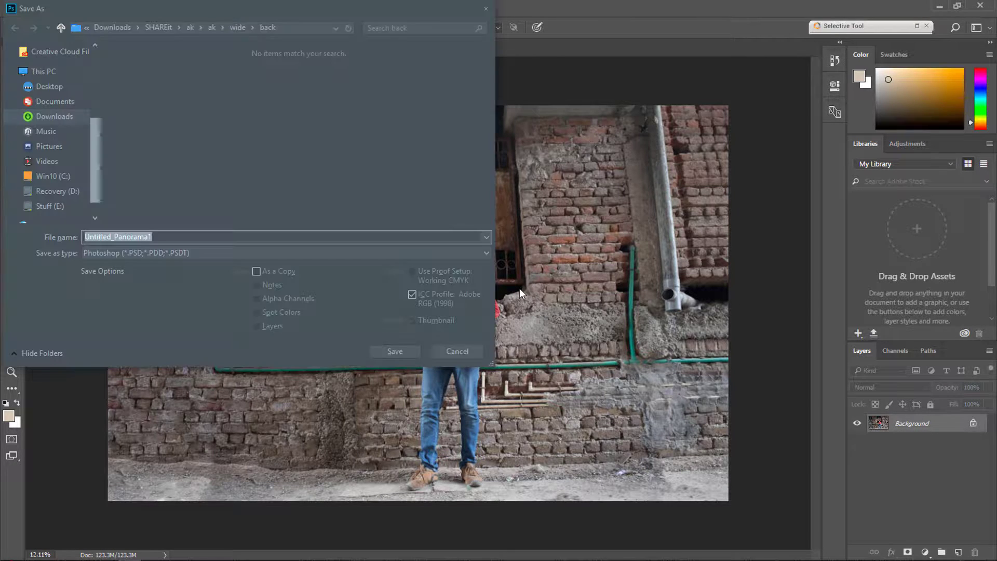
left_click(60, 88)
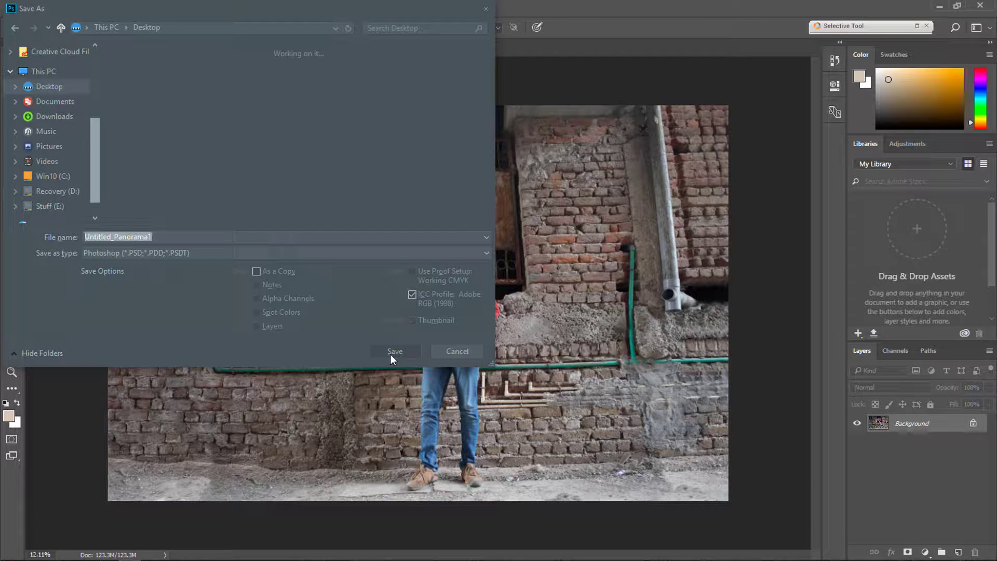
key("Return")
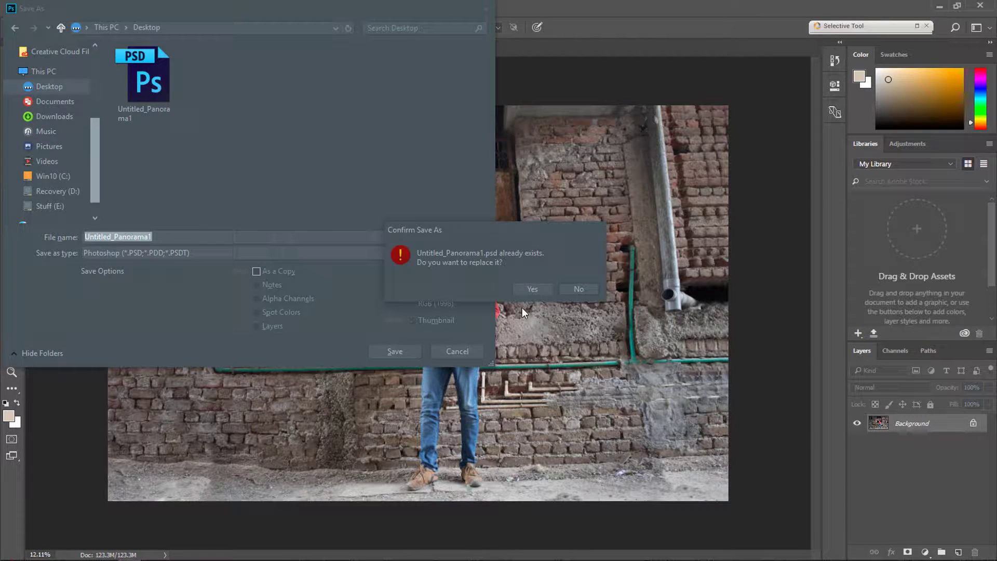
left_click(530, 290)
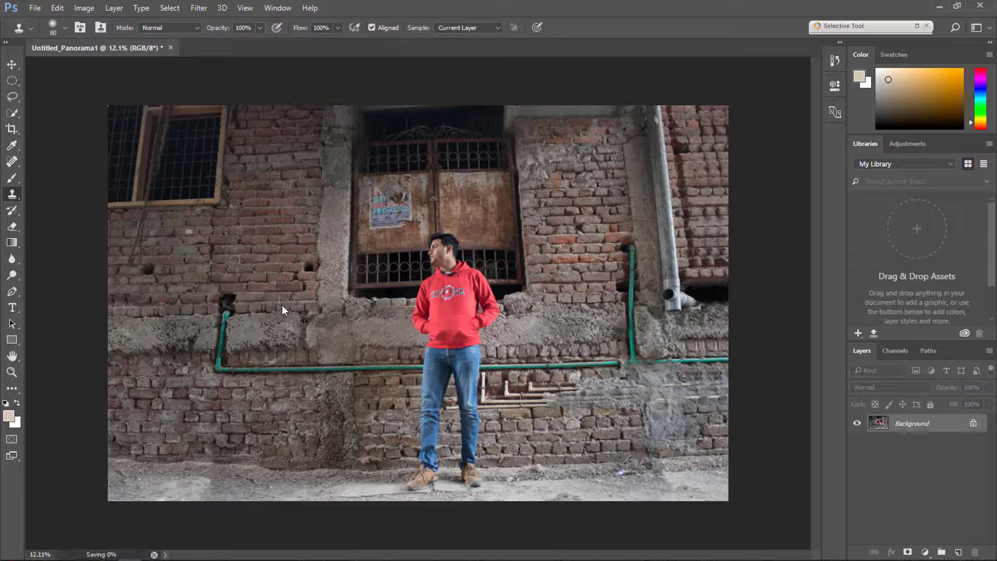
left_click(203, 9)
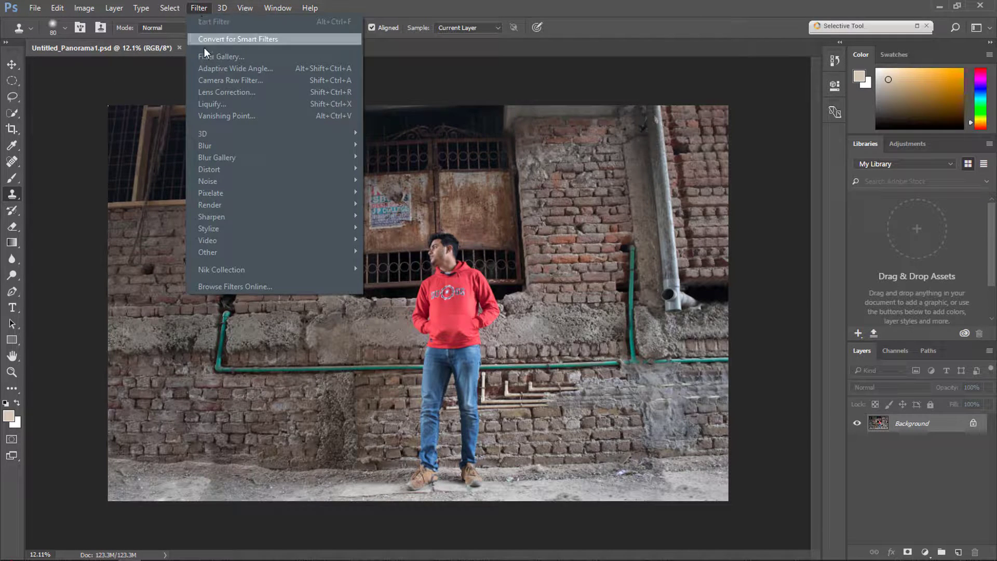
left_click(208, 79)
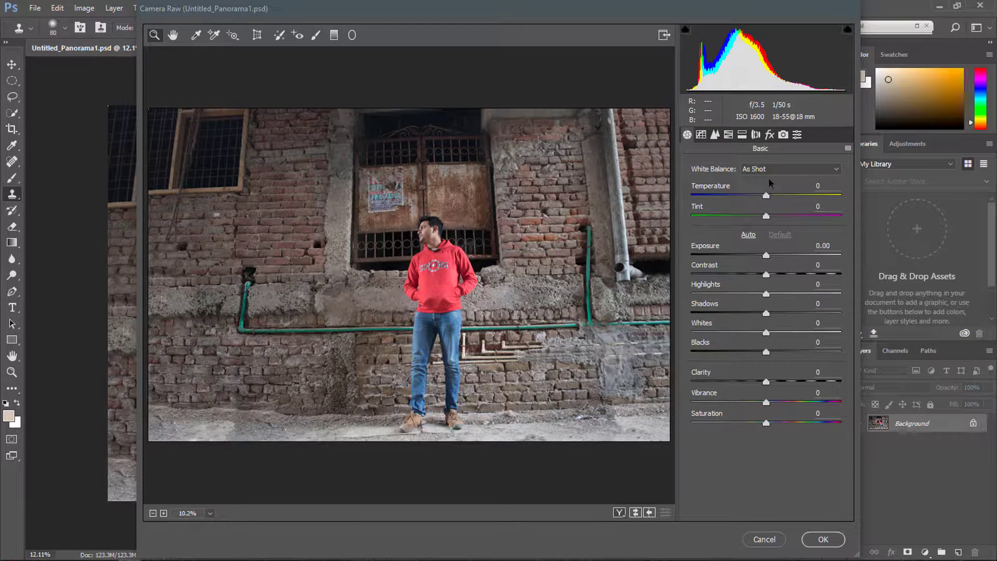
Apply Auto, then set Exposure +0.65, Contrast +24, Highlights -41, Shadows +78, Clarity +21, Vibrance +49.
left_click(748, 236)
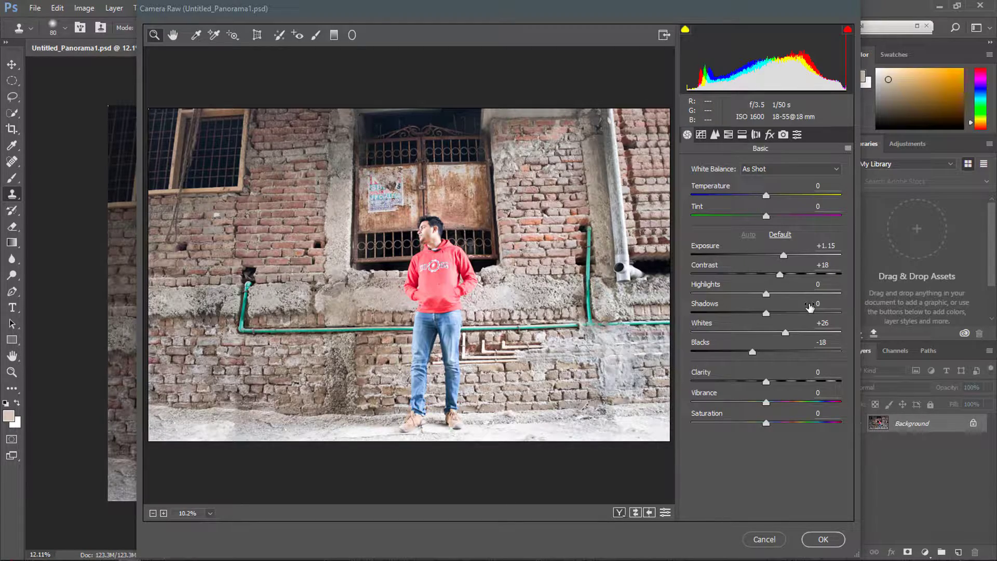
left_click_drag(783, 255, 732, 315)
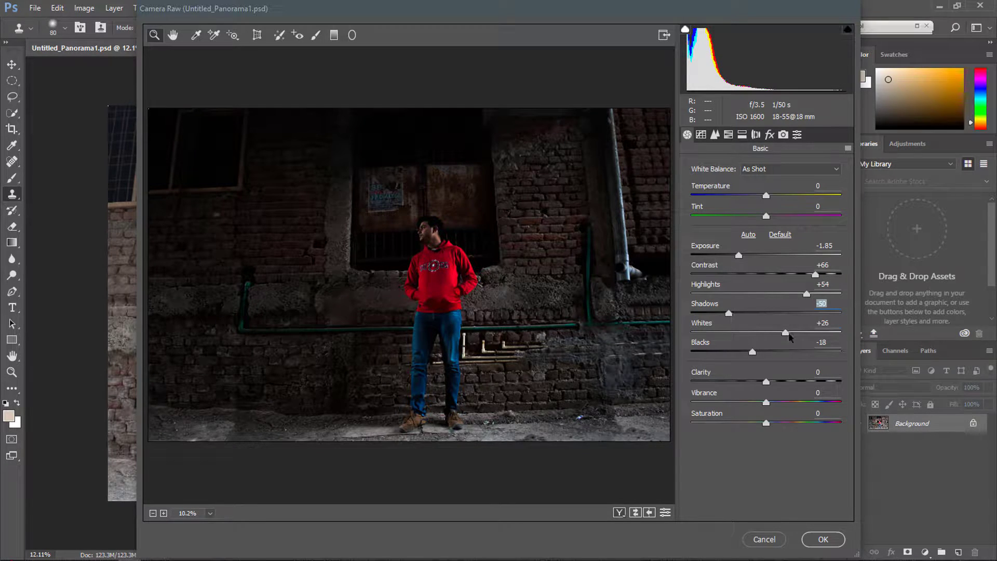
left_click_drag(790, 337, 692, 353)
left_click_drag(739, 256, 825, 310)
key("Tab")
key("Tab")
left_click_drag(772, 336, 769, 336)
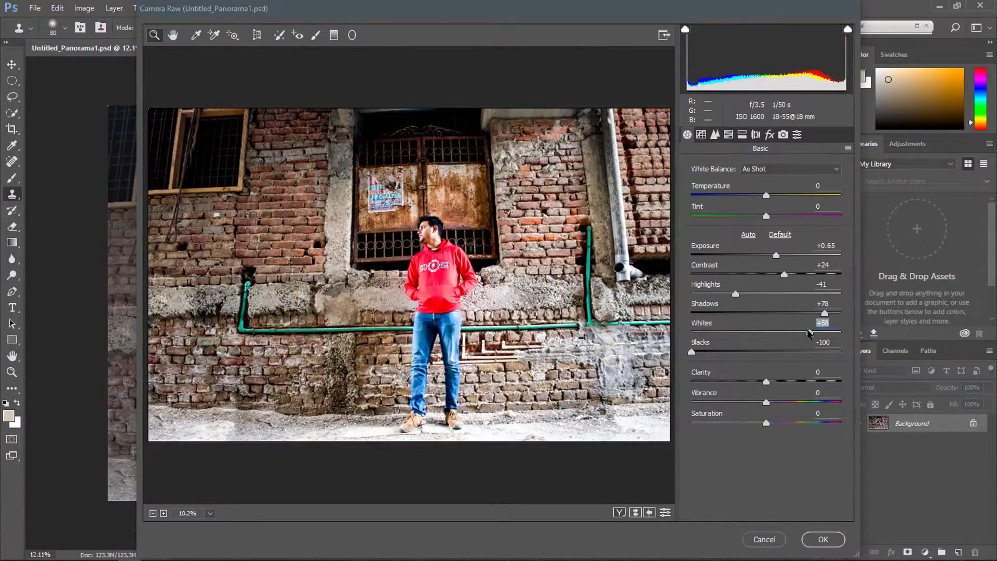
left_click_drag(769, 390, 796, 383)
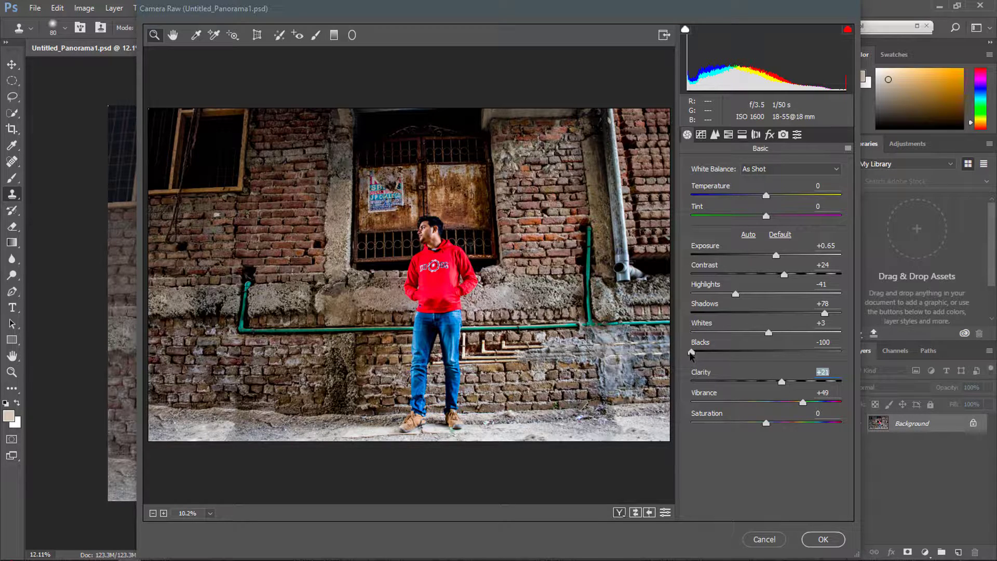
mouse_move(692, 356)
left_mouse_down()
mouse_move(734, 359)
mouse_move(695, 360)
mouse_move(715, 362)
mouse_move(705, 365)
left_mouse_up()
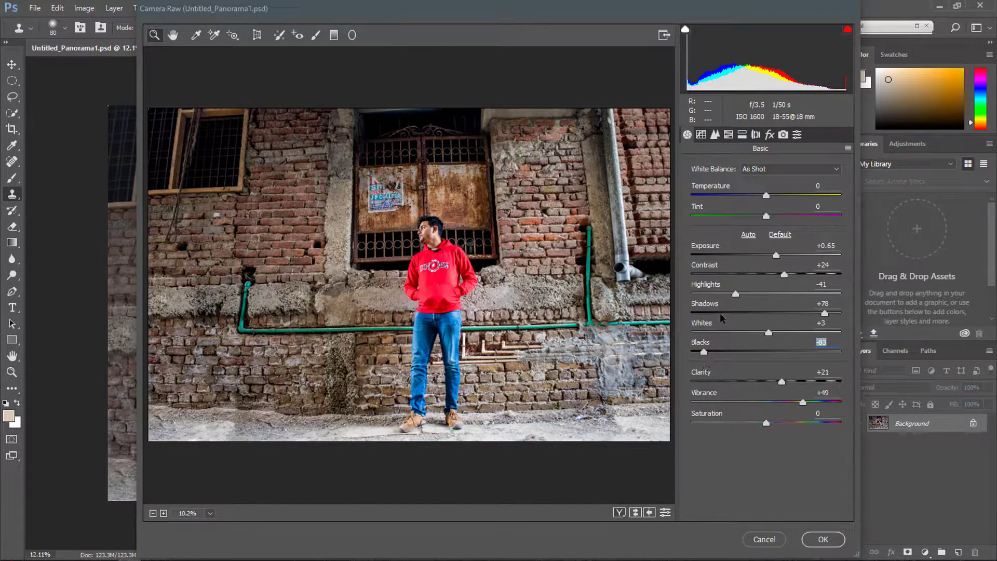
left_click(701, 134)
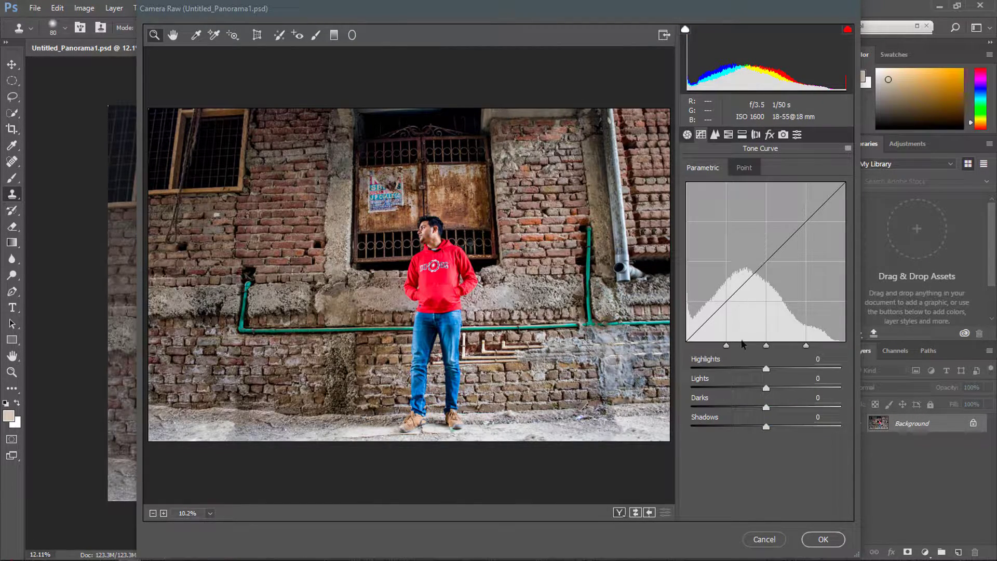
Set the parametric tone curve to Highlights -47, Lights -5 and Darks -20.
left_click_drag(766, 387, 754, 426)
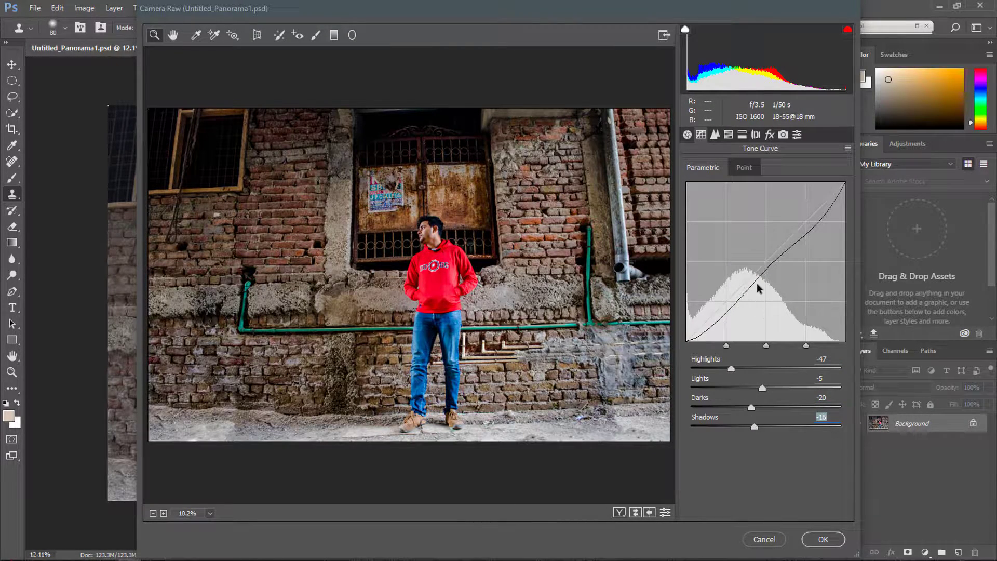
left_click(743, 170)
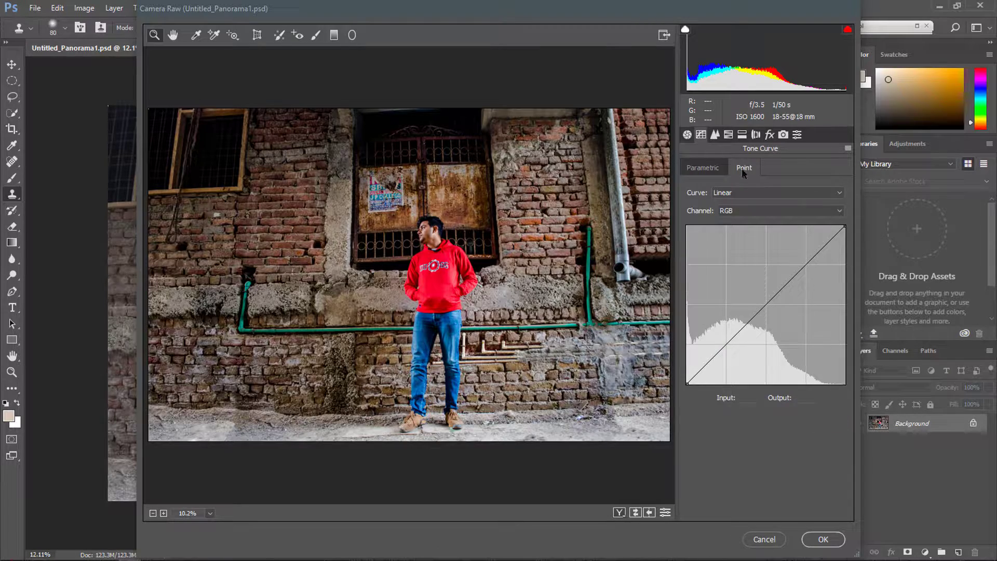
left_click(739, 210)
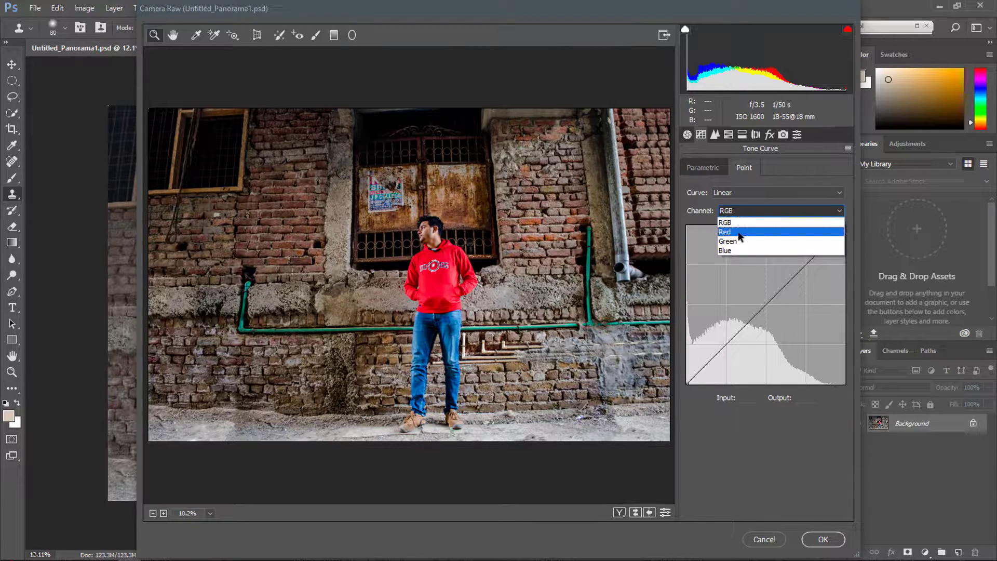
left_click(738, 222)
Show the Lens Corrections settings and fit the whole photo in the preview.
left_click(742, 134)
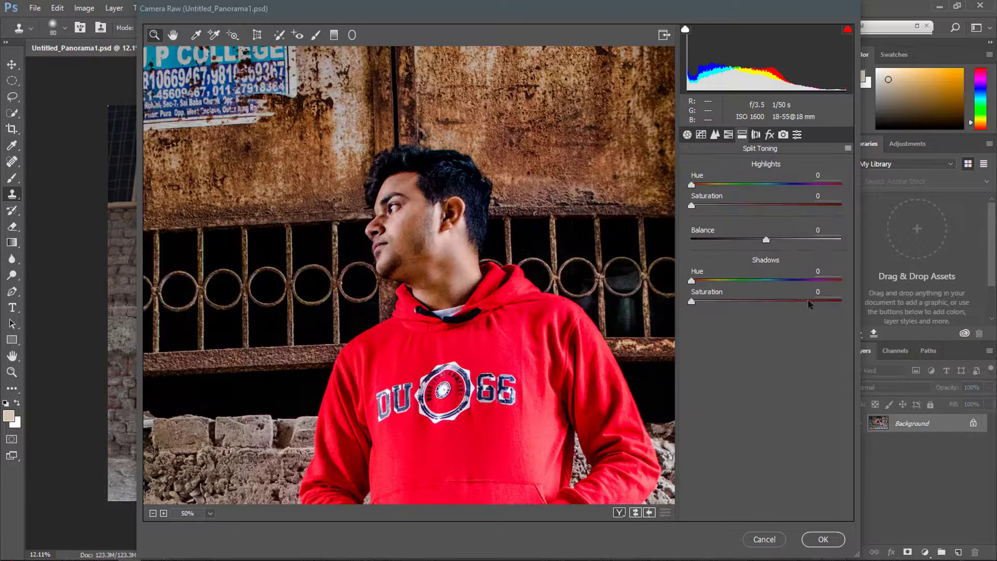
left_click(757, 135)
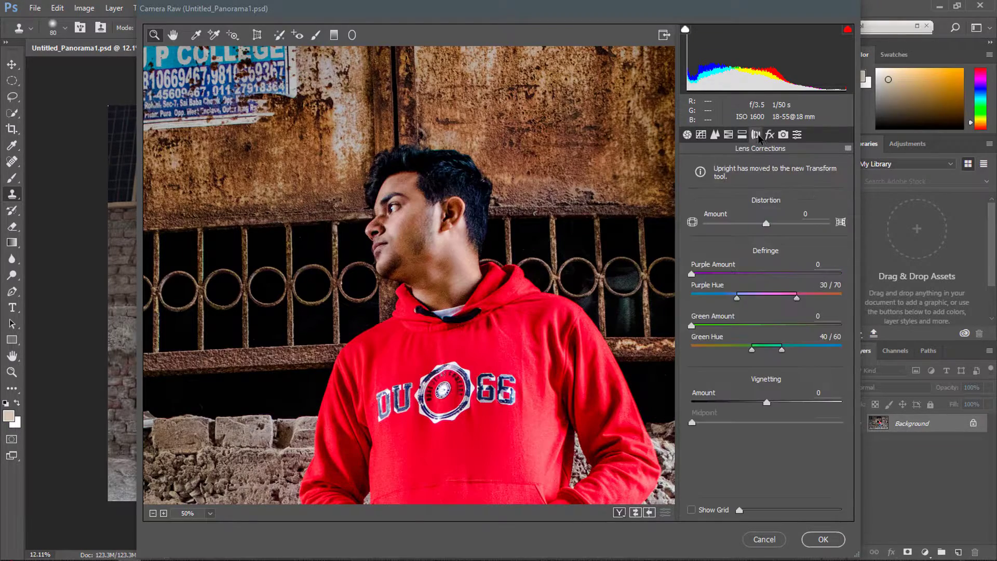
left_click(153, 513)
left_click(153, 513)
left_click(153, 513)
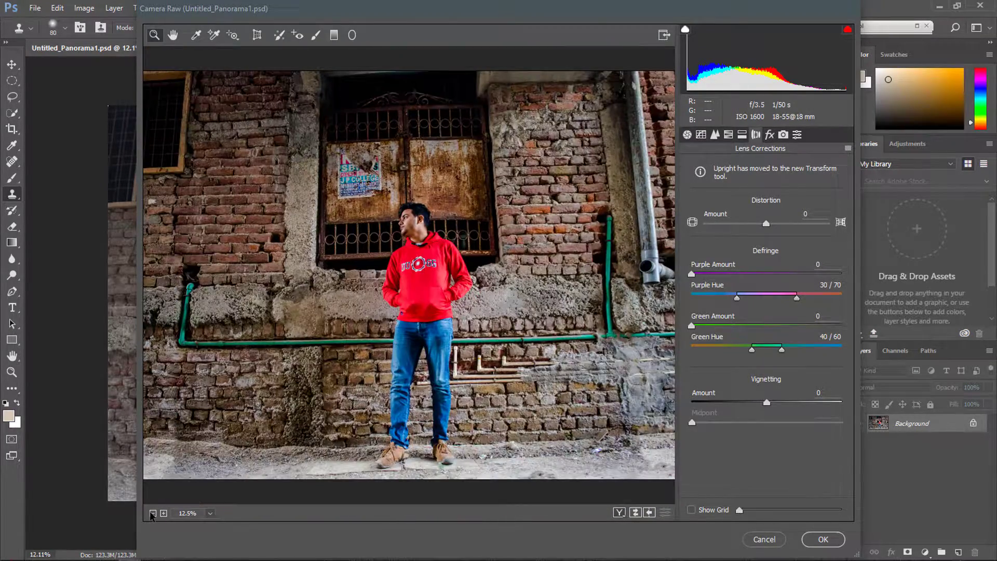
left_click(152, 513)
left_click(153, 513)
left_click(203, 514)
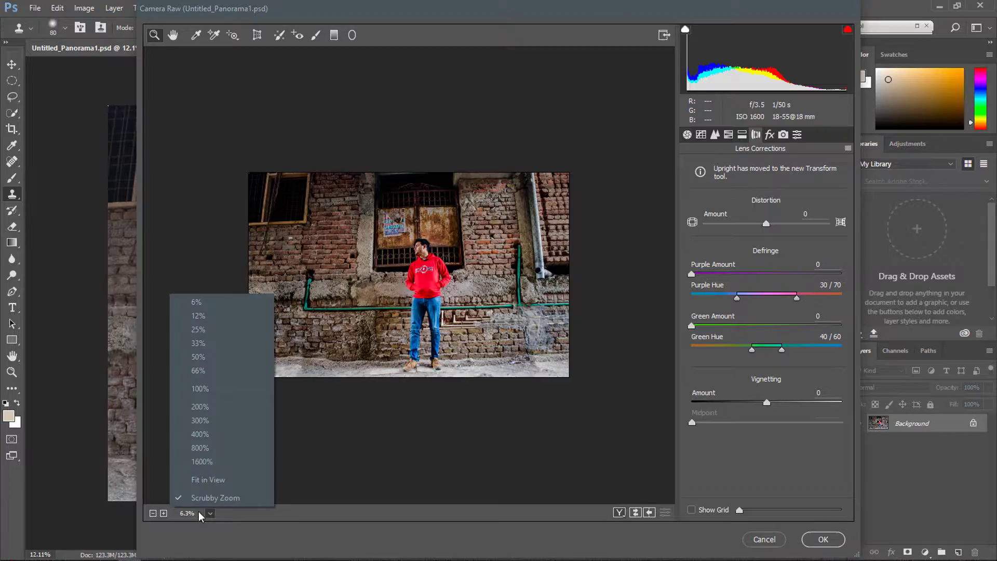
left_click(210, 481)
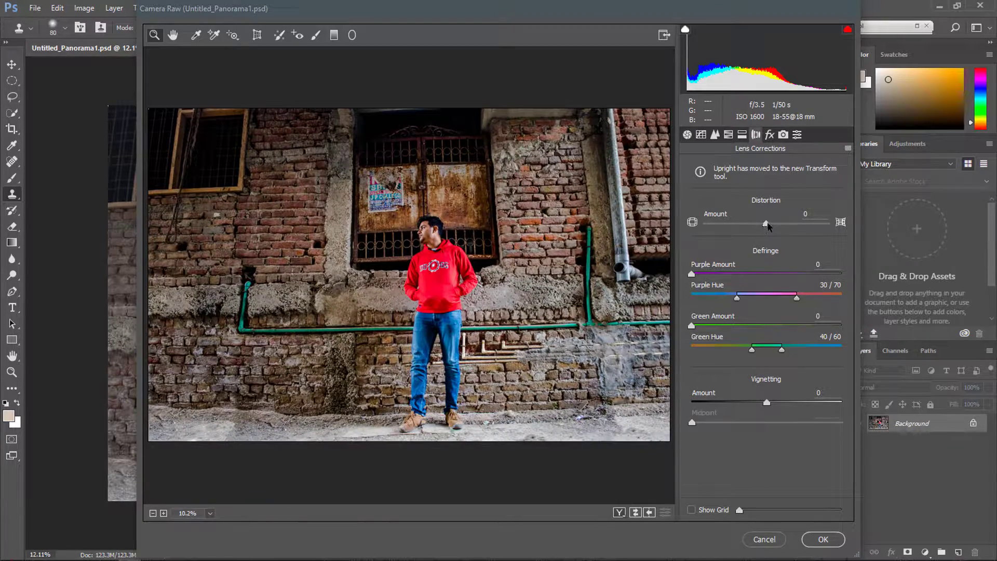
Set lens Distortion to +65 and Vignetting to -94 with Midpoint 100.
left_click_drag(769, 227, 809, 229)
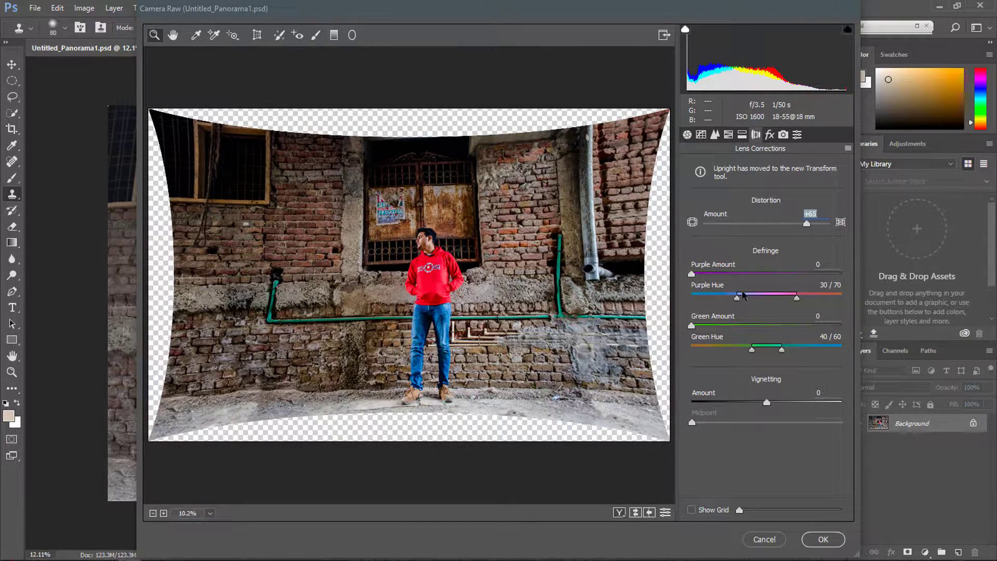
left_click_drag(766, 403, 696, 402)
left_click_drag(767, 422, 914, 426)
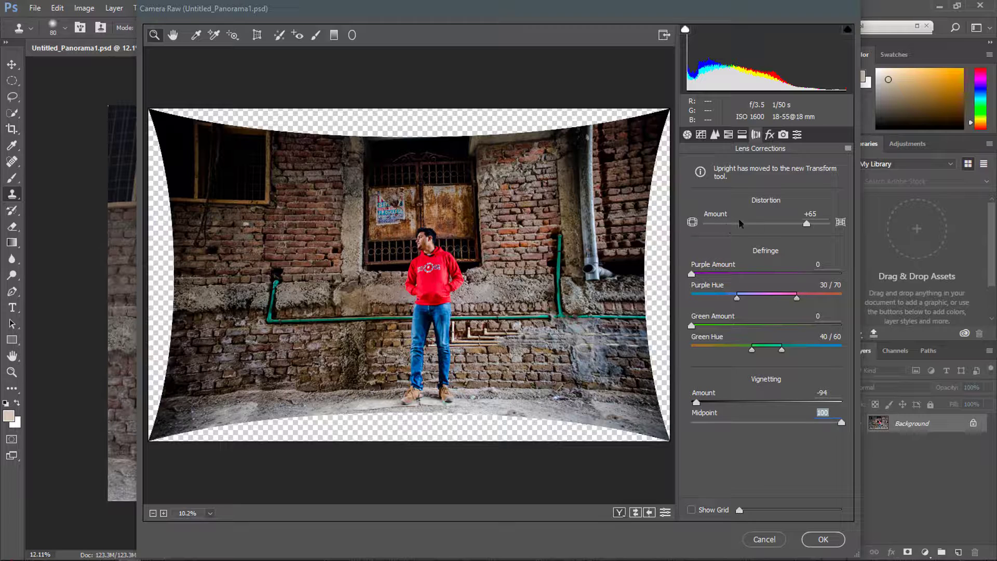
Add Dehaze +48 and a Highlight Priority post-crop vignette, then apply the Camera Raw edits.
left_click(769, 136)
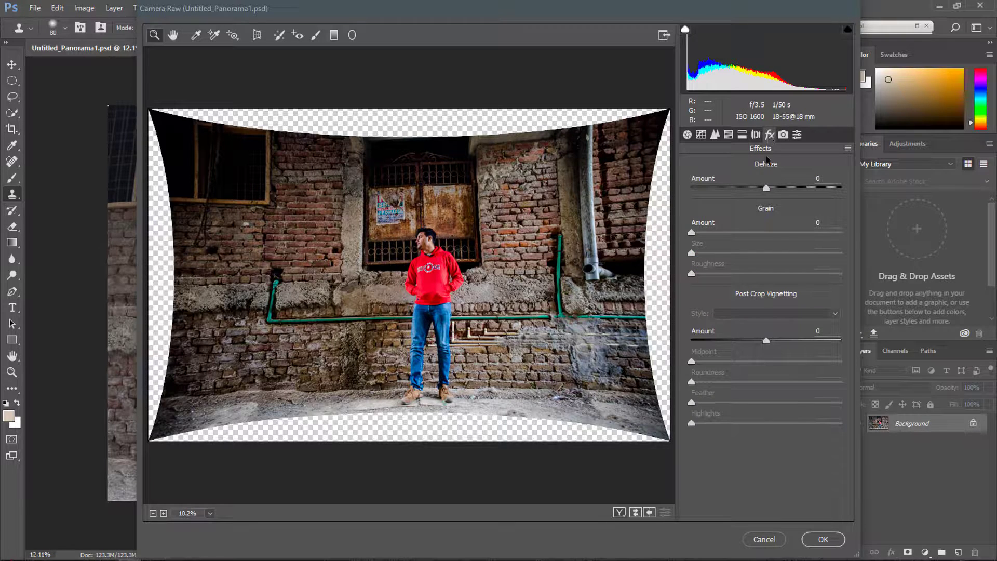
left_click_drag(767, 188, 804, 203)
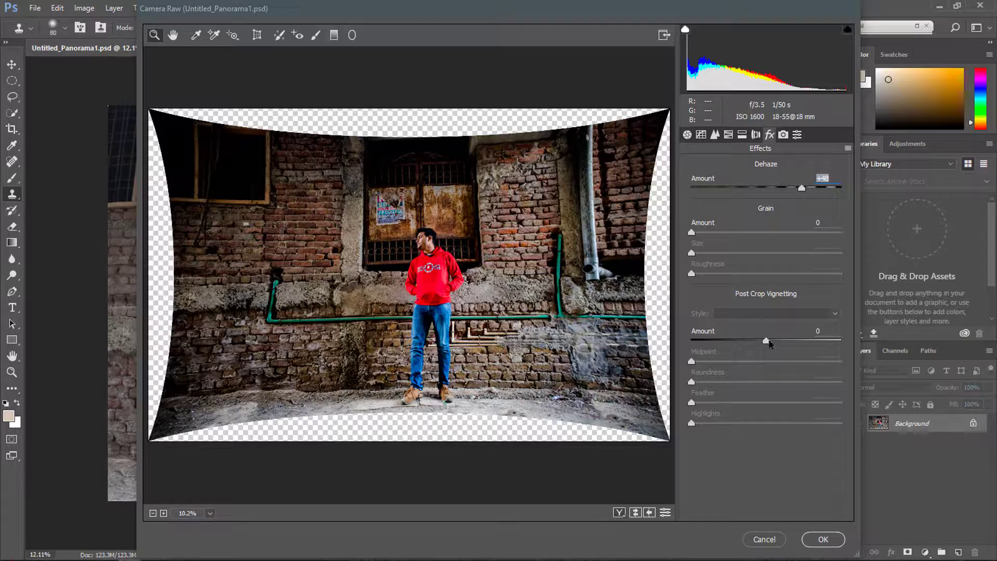
mouse_move(768, 342)
left_mouse_down()
mouse_move(737, 341)
mouse_move(802, 340)
mouse_move(771, 338)
left_mouse_up()
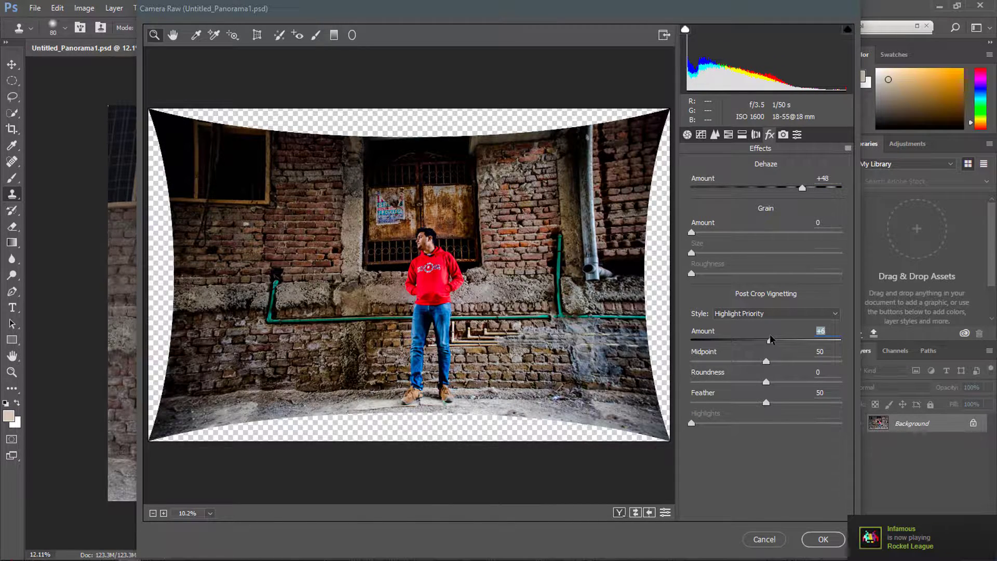
left_click(687, 134)
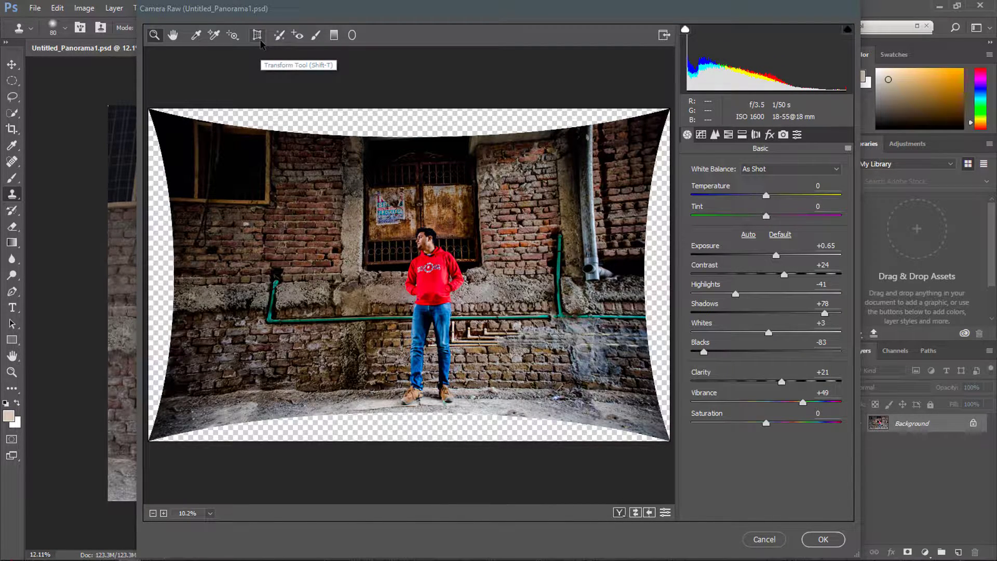
left_click(260, 41)
left_click(824, 540)
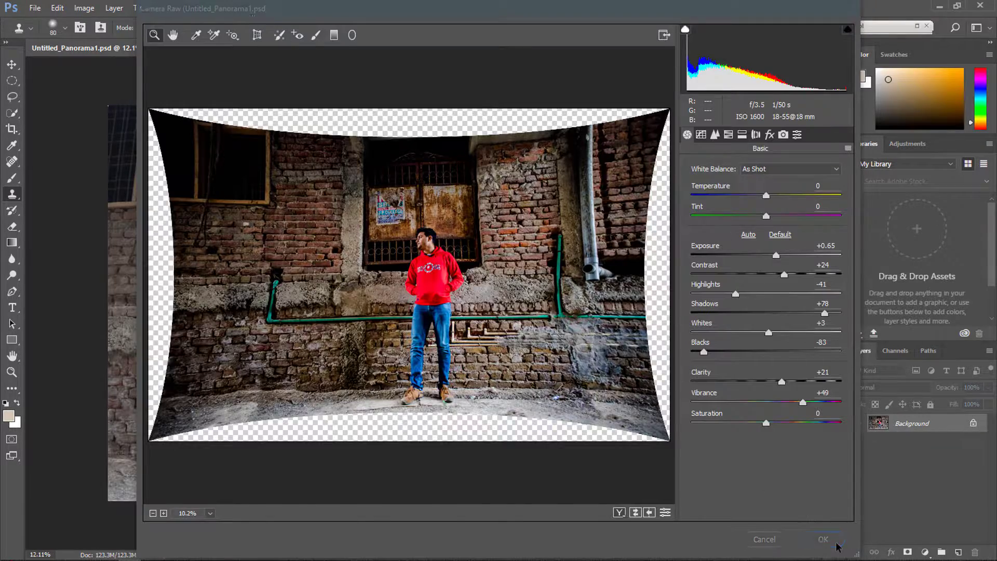
left_click(12, 129)
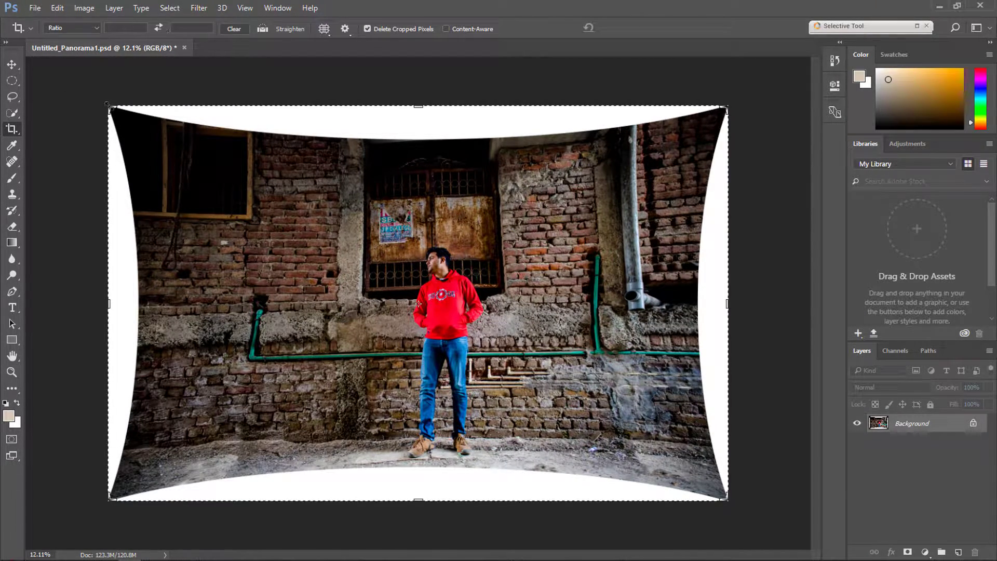
Pull all four crop edges inside the white curved borders, commit, and fit to the window.
left_click_drag(107, 104, 125, 124)
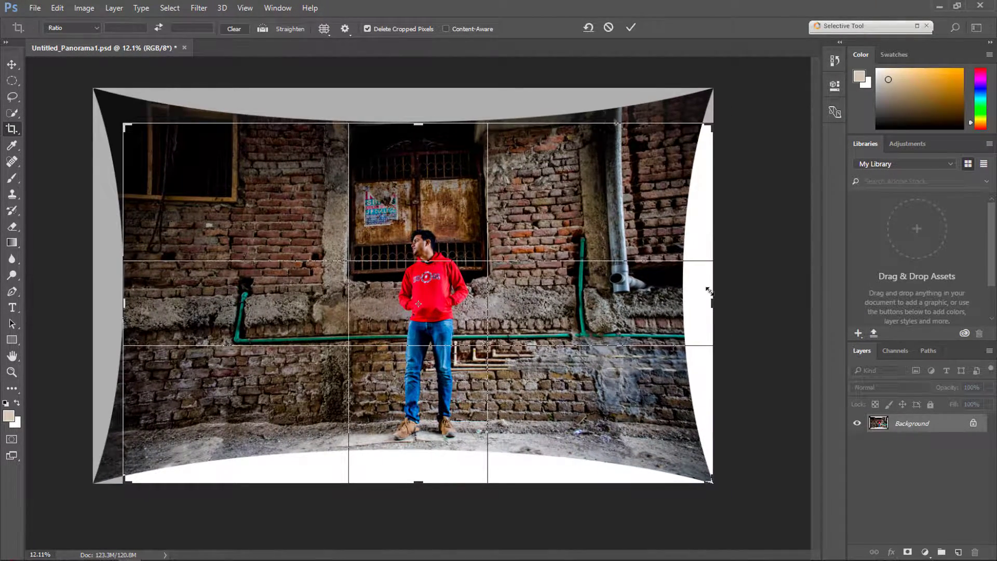
left_click_drag(710, 291, 706, 284)
left_click_drag(416, 475, 417, 464)
left_click_drag(417, 141, 416, 140)
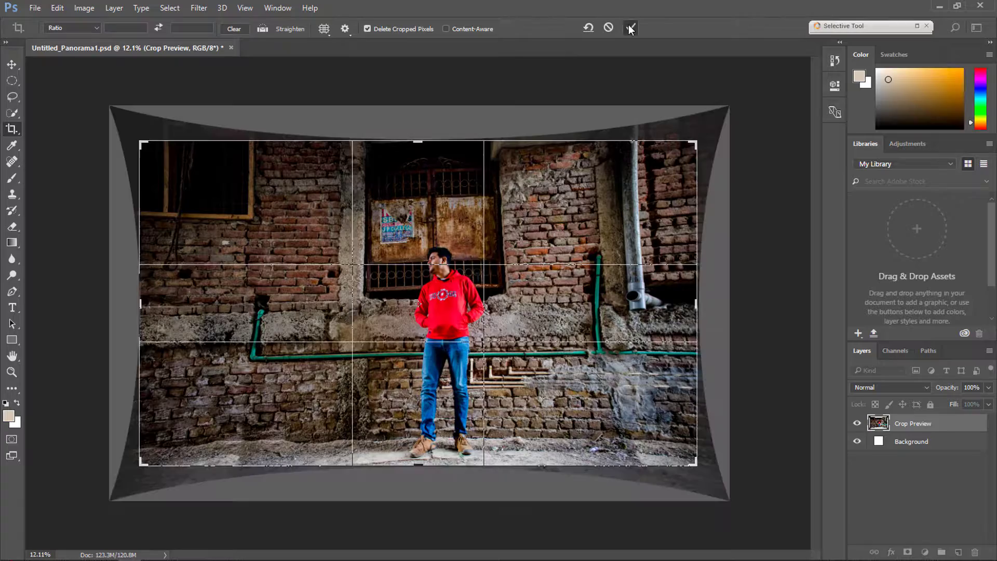
left_click(631, 27)
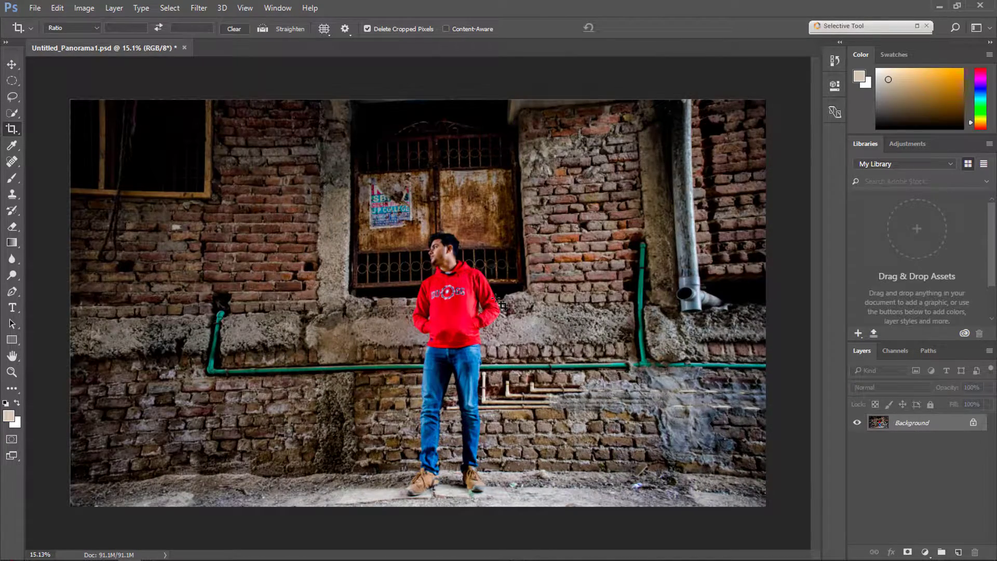
key("ctrl+0")
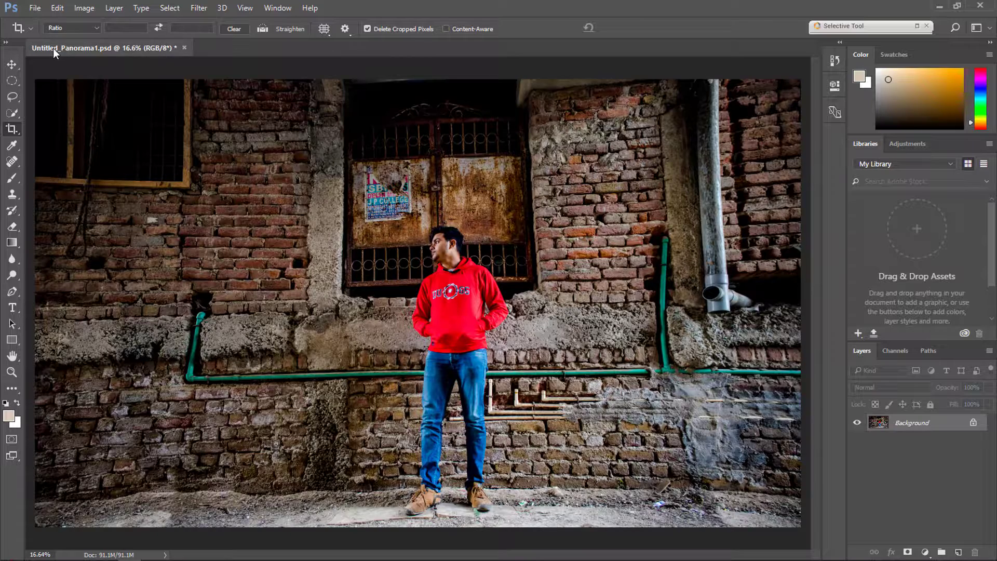
Apply a 16:9 crop that trims the panorama's outer edges to a tighter frame around the man.
left_click(84, 29)
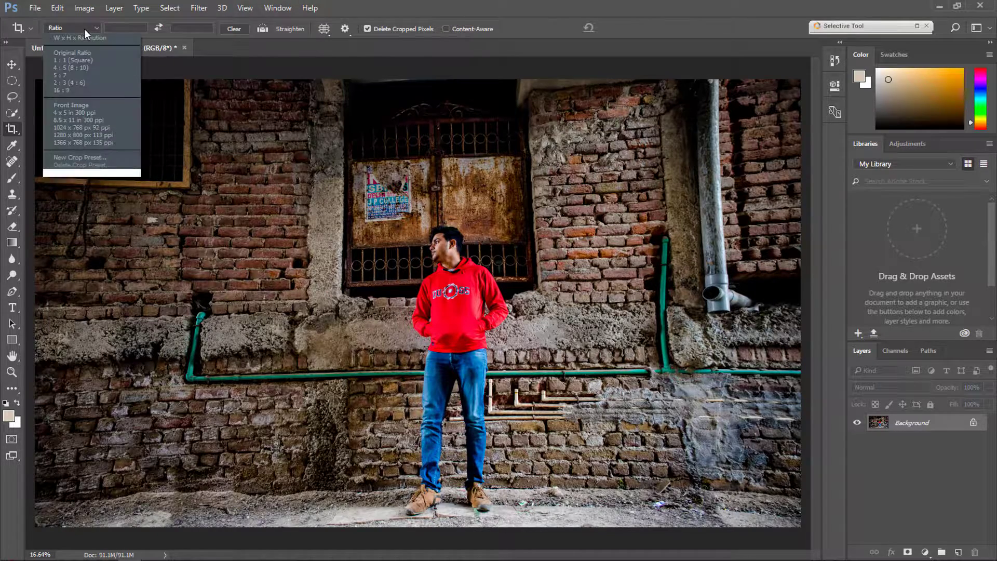
left_click(84, 96)
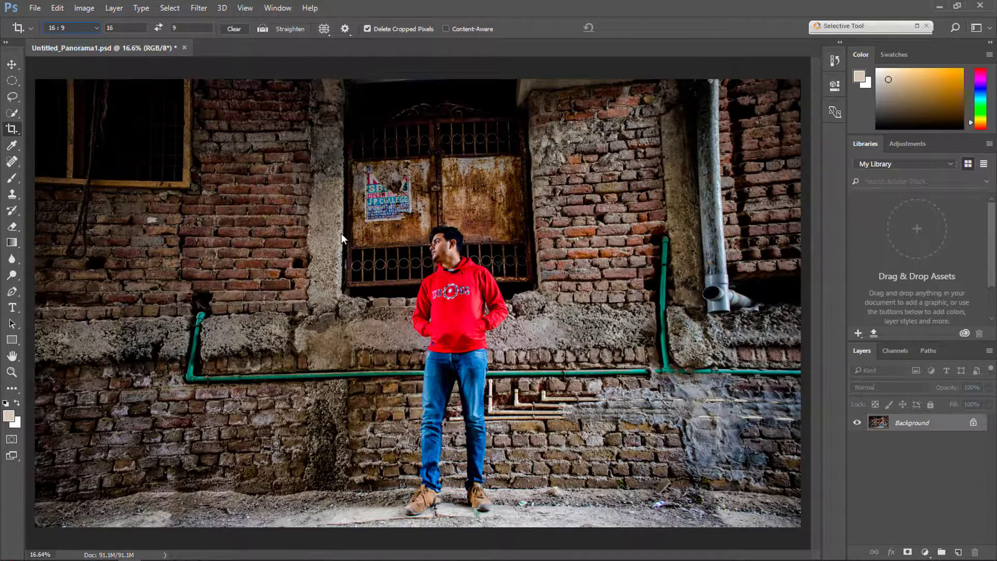
left_click(341, 234)
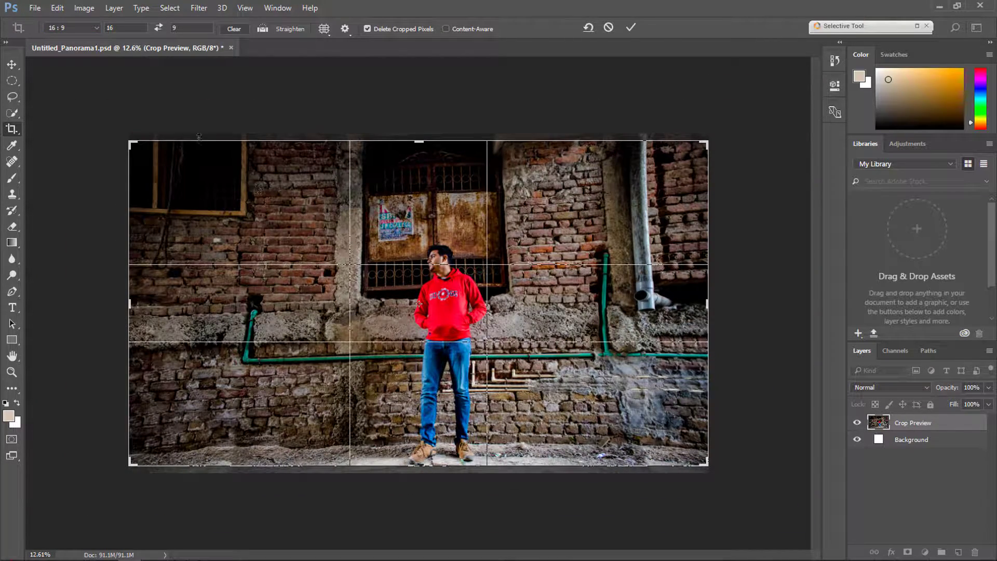
left_click_drag(408, 270, 407, 269)
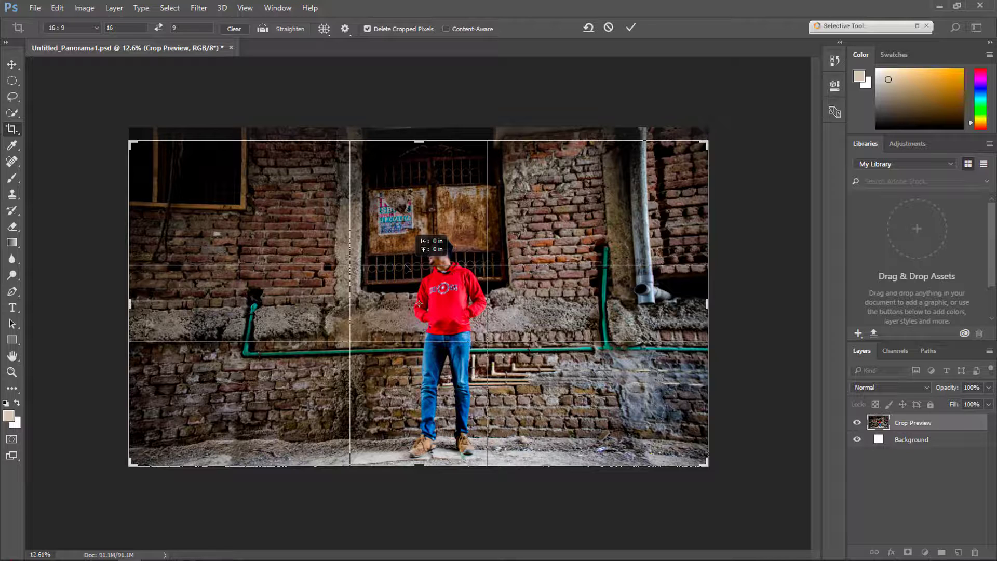
left_click_drag(708, 142, 713, 108)
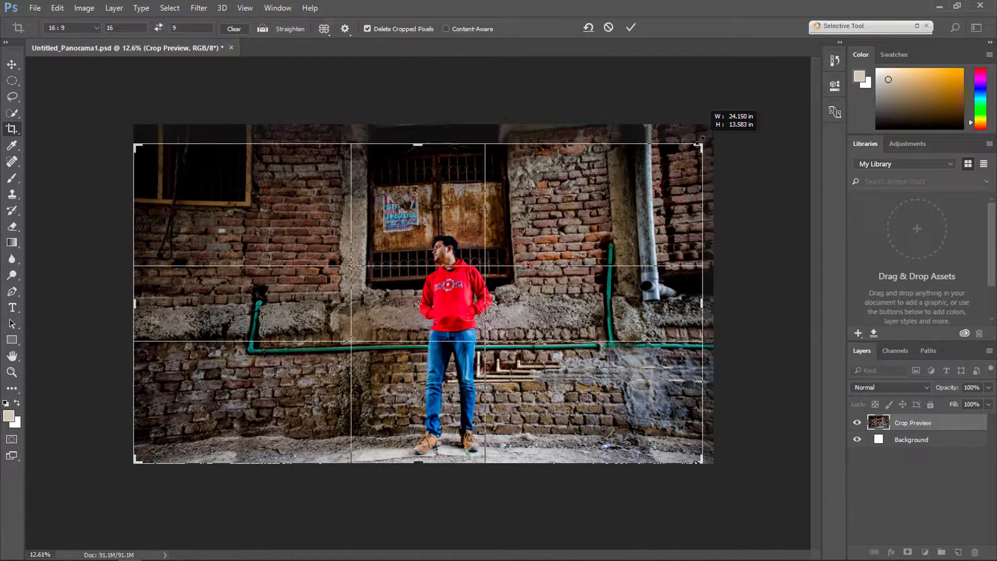
left_click(632, 26)
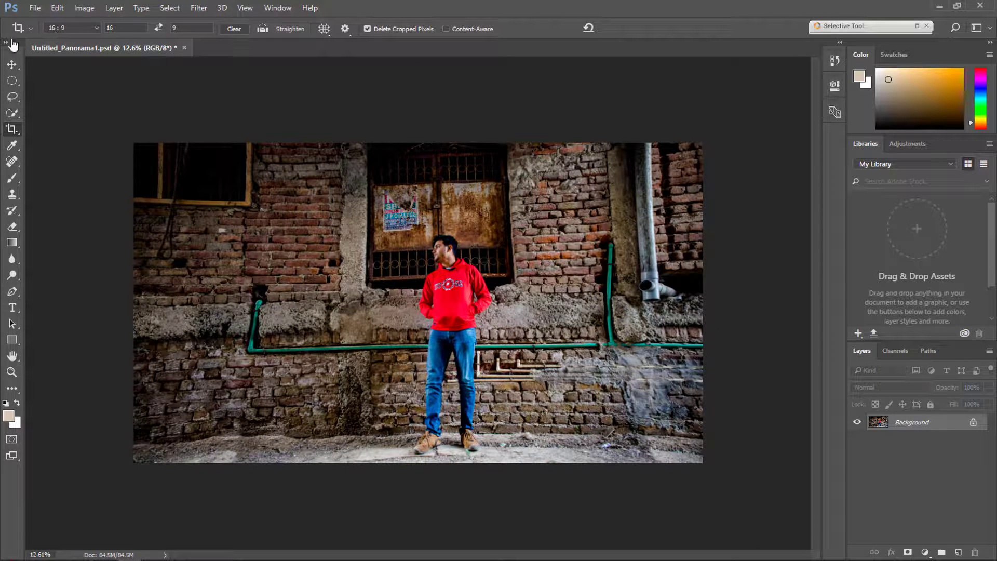
left_click(6, 66)
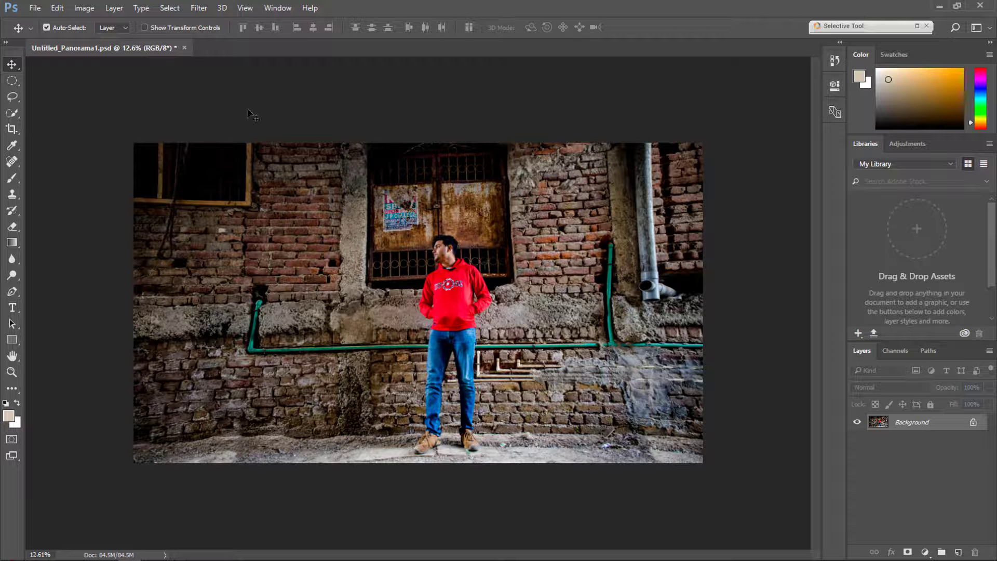
Save a JPEG copy named 'thug wallpaper' to the Desktop, accepting the default JPEG options.
left_click(35, 8)
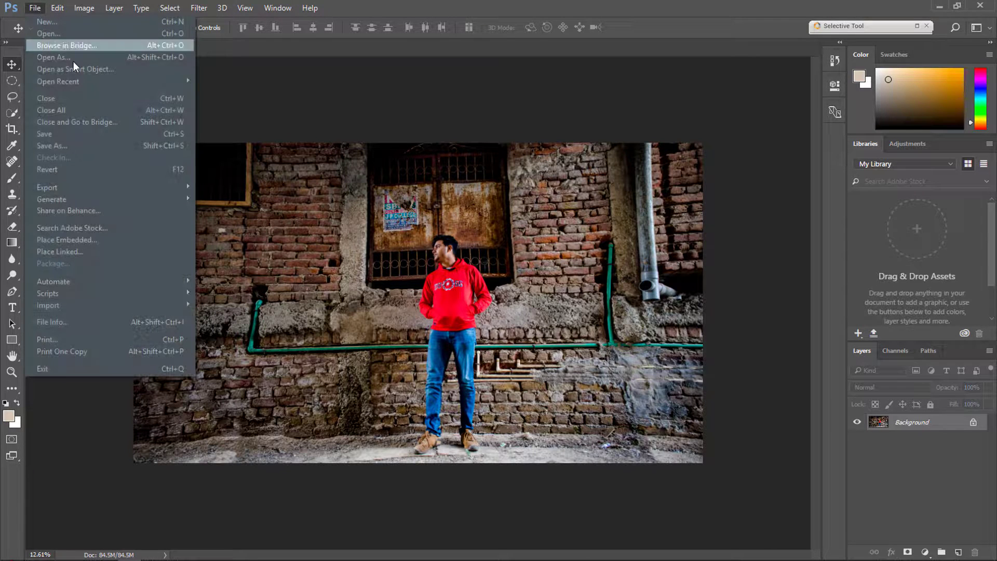
left_click(76, 149)
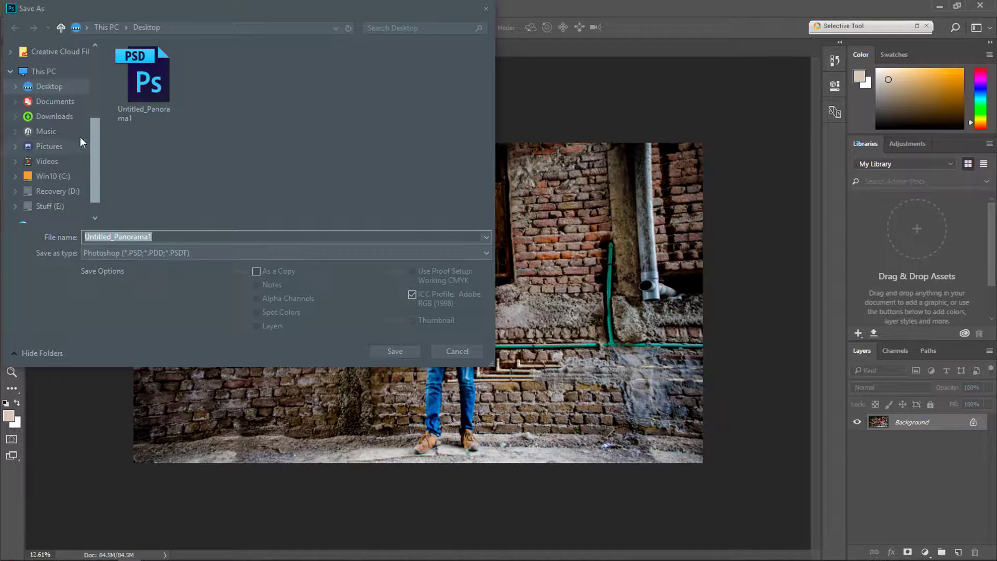
left_click(180, 254)
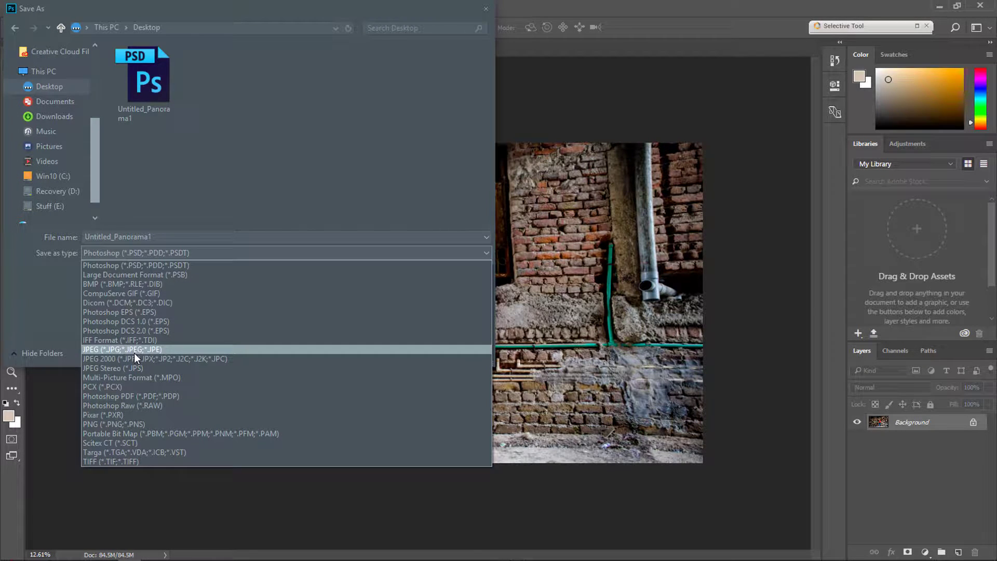
left_click(134, 353)
left_click(180, 236)
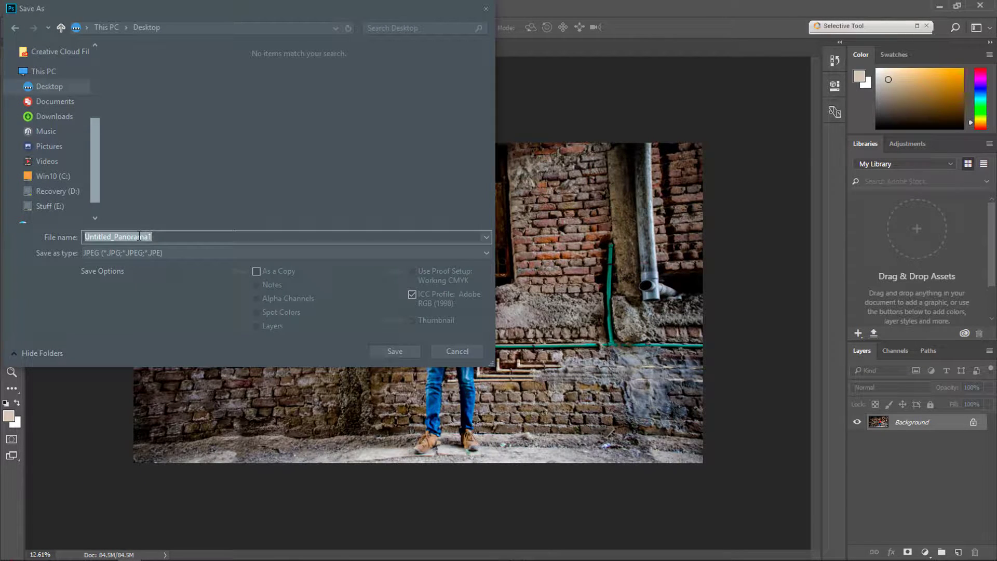
type("thug wallpaper")
key("Return")
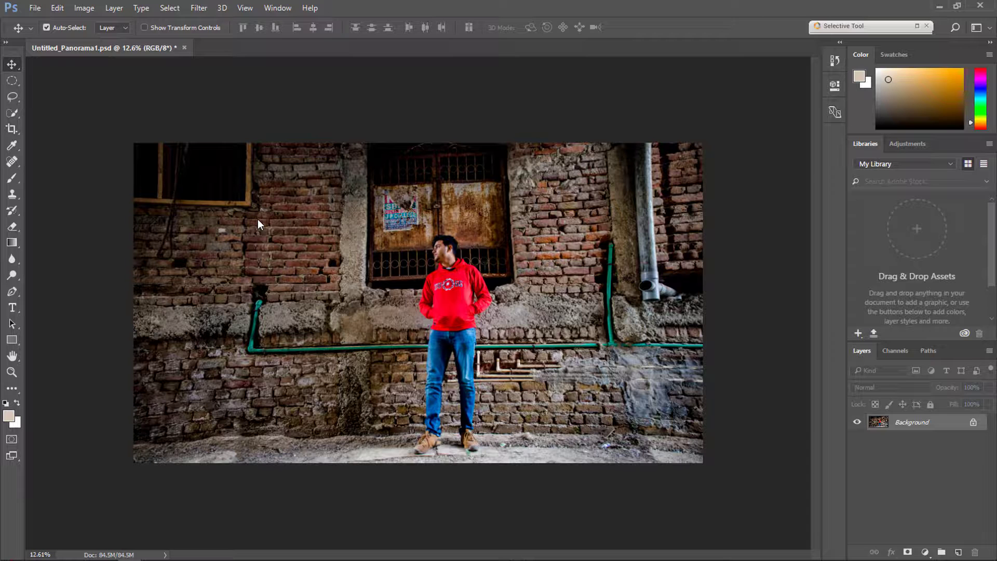
key("Return")
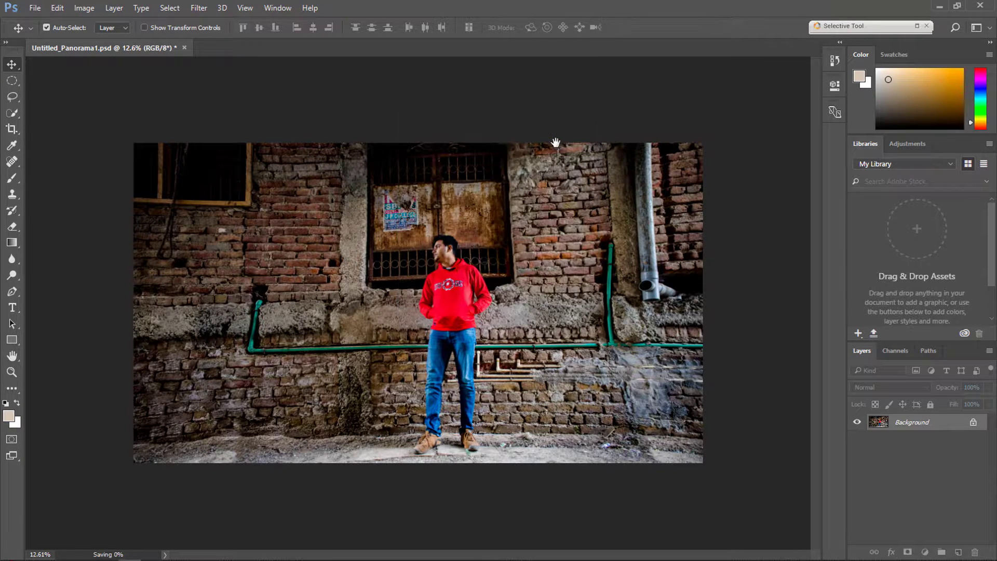
Minimize Photoshop and set the thug wallpaper JPEG on the desktop as the Windows background.
left_click(939, 8)
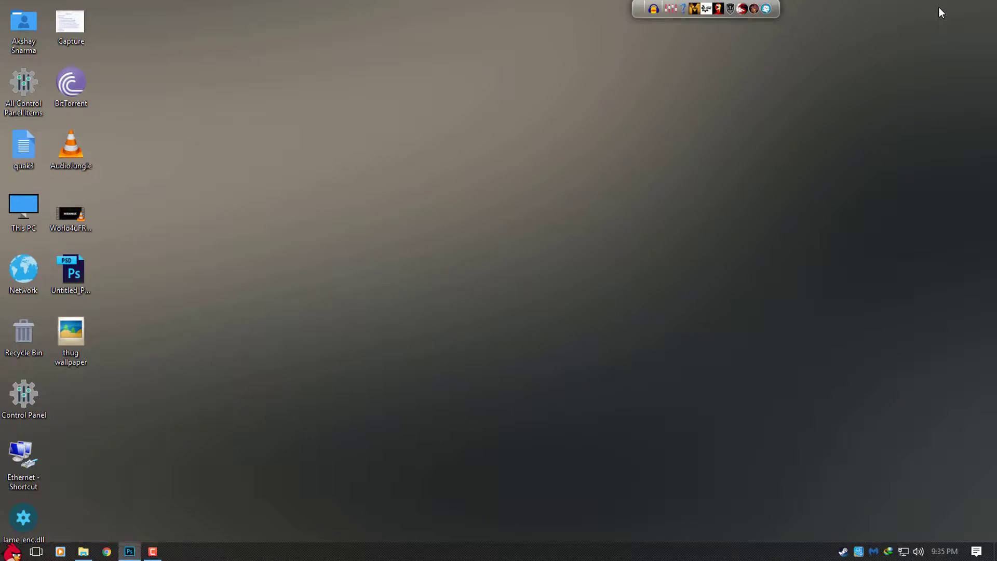
right_click(73, 338)
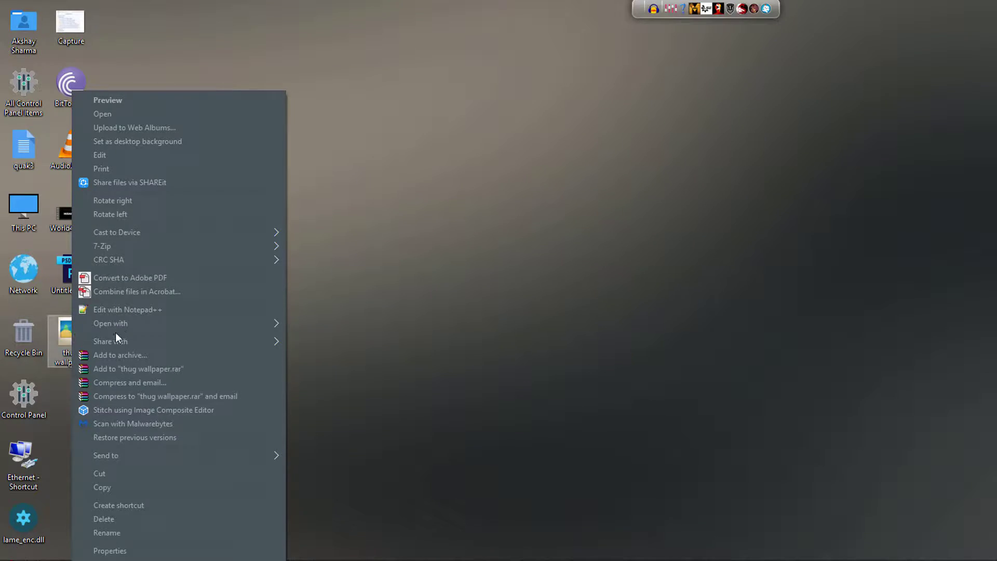
left_click(159, 142)
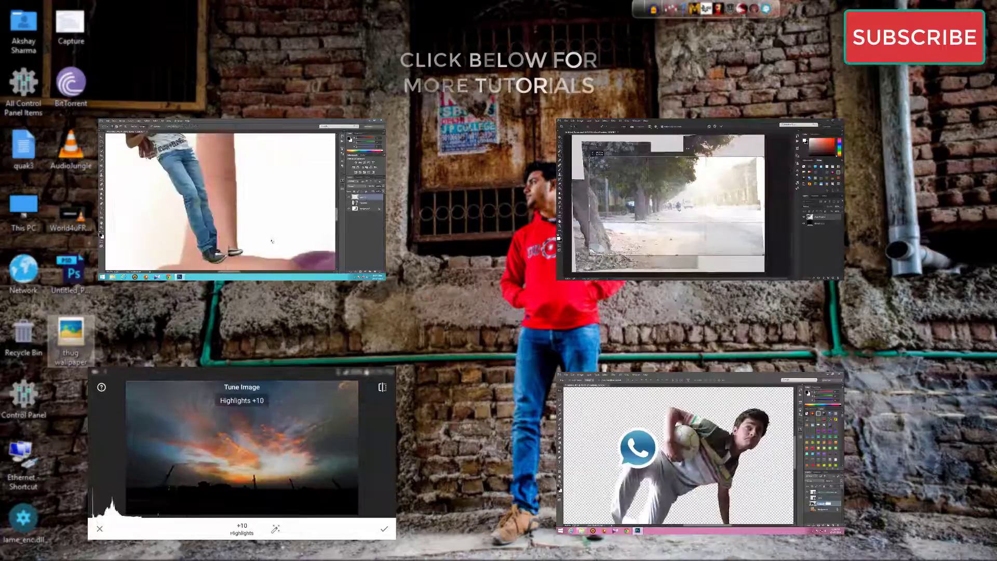
key("super")
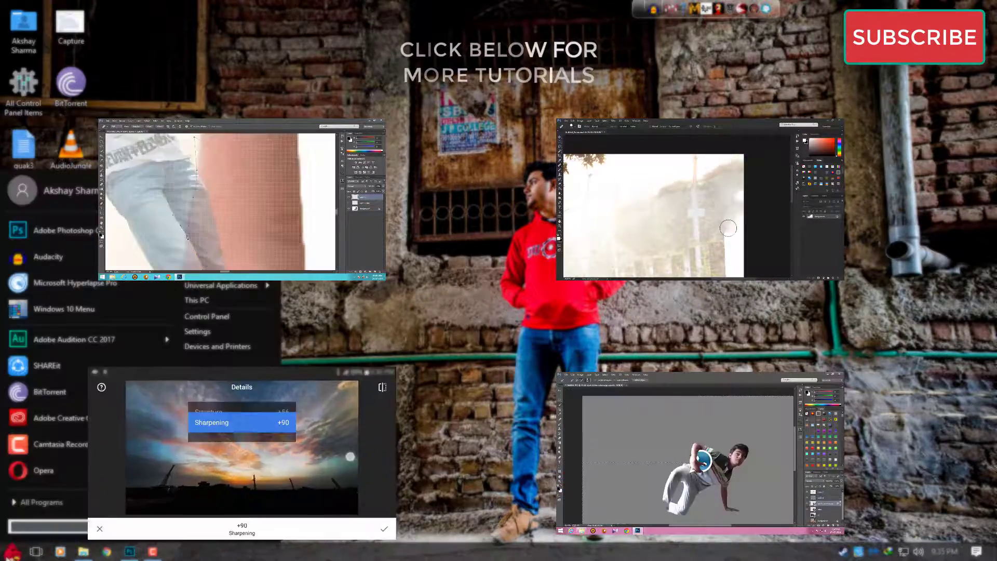